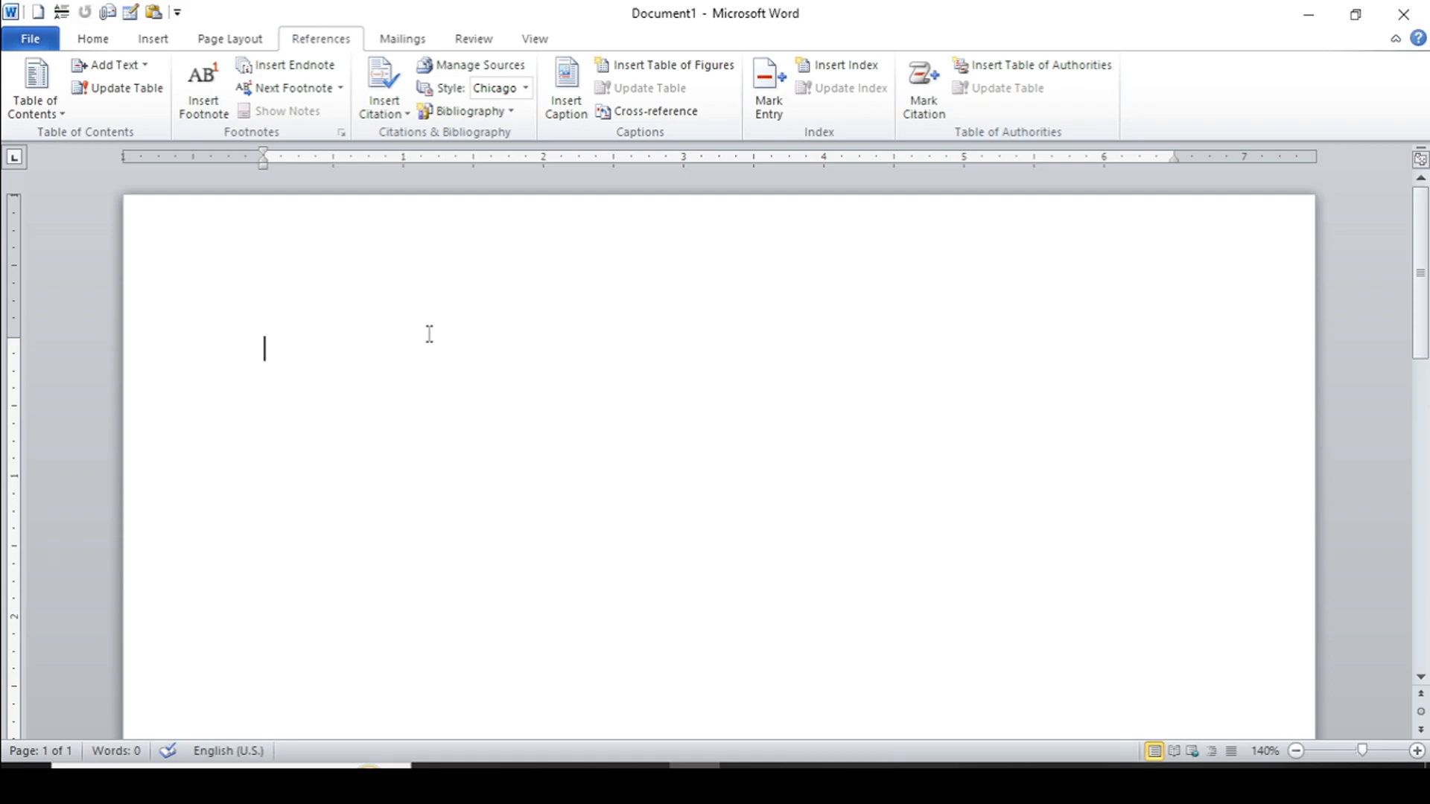
# Generate sample paragraphs with =rand() and add the title line "Ms word" above them
pyautogui.write('=rand()')
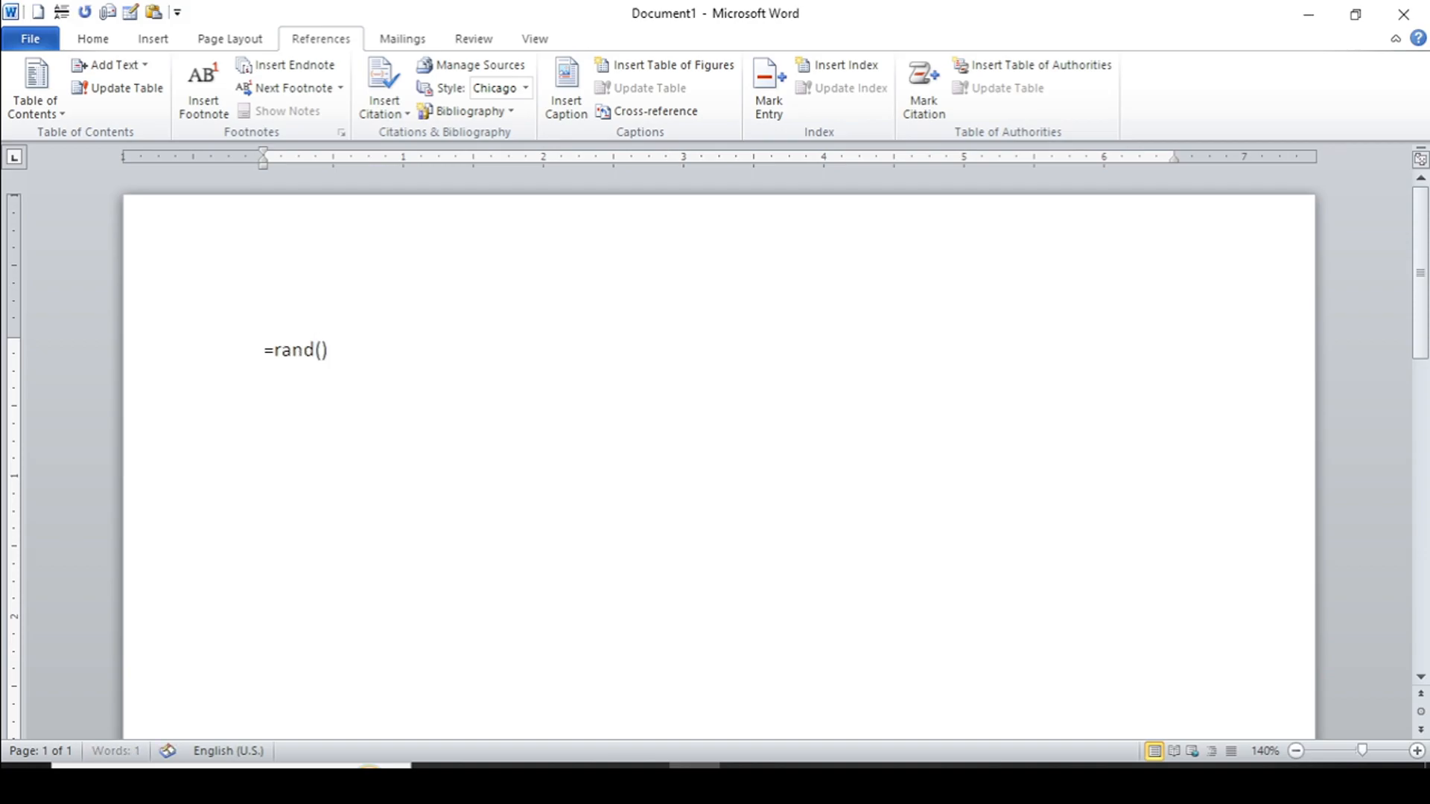
pyautogui.press('Return')
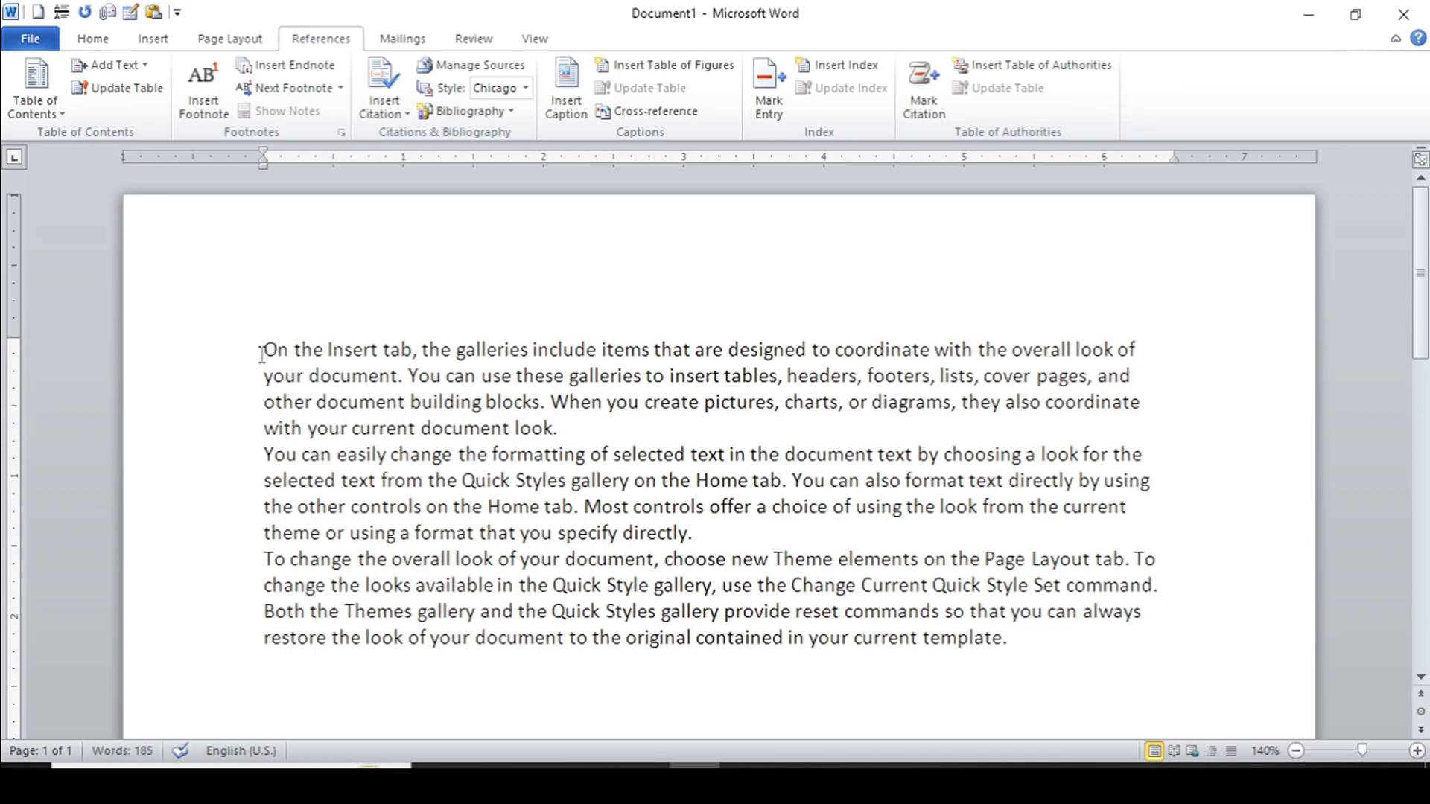
pyautogui.write('ms wo')
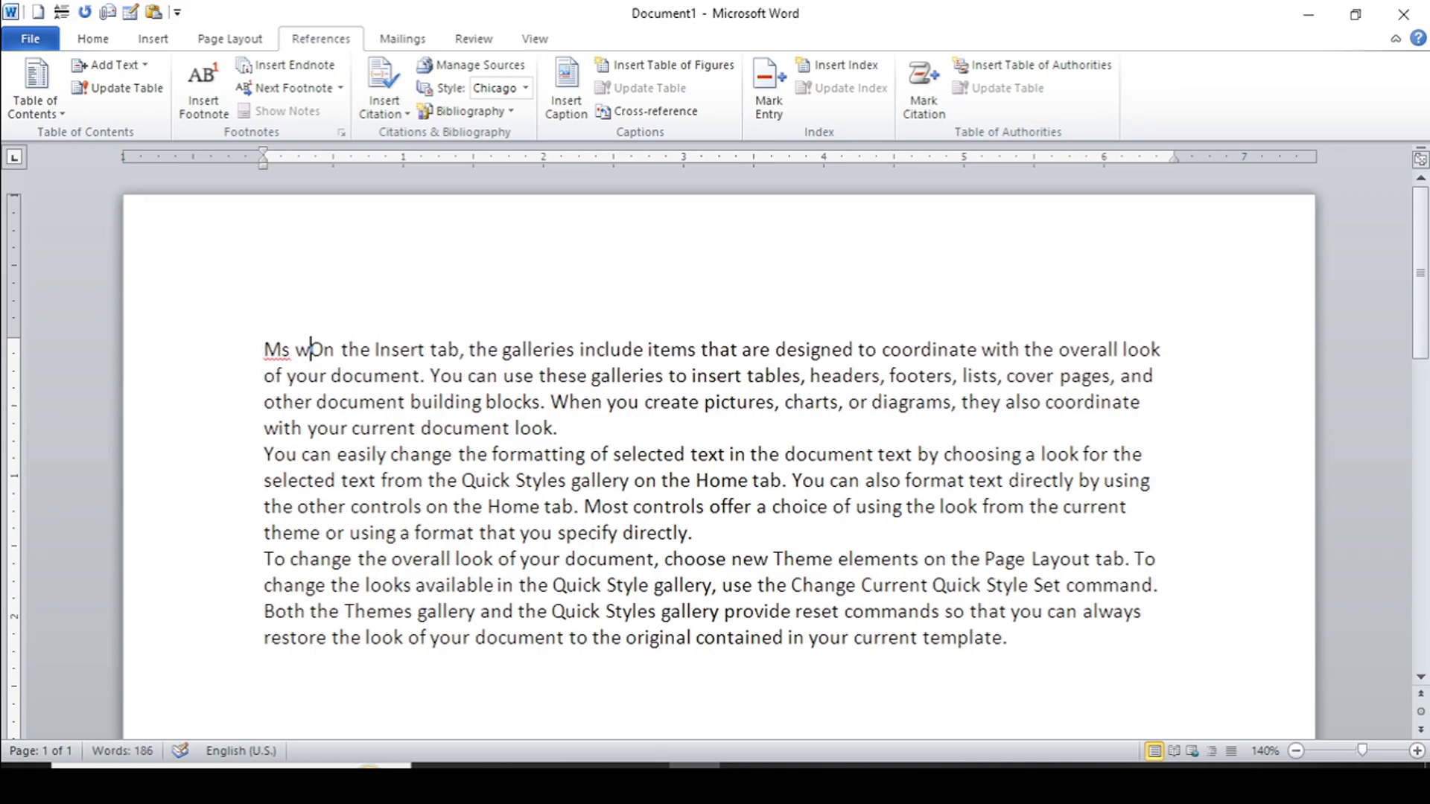
pyautogui.write('rd')
pyautogui.press('Return')
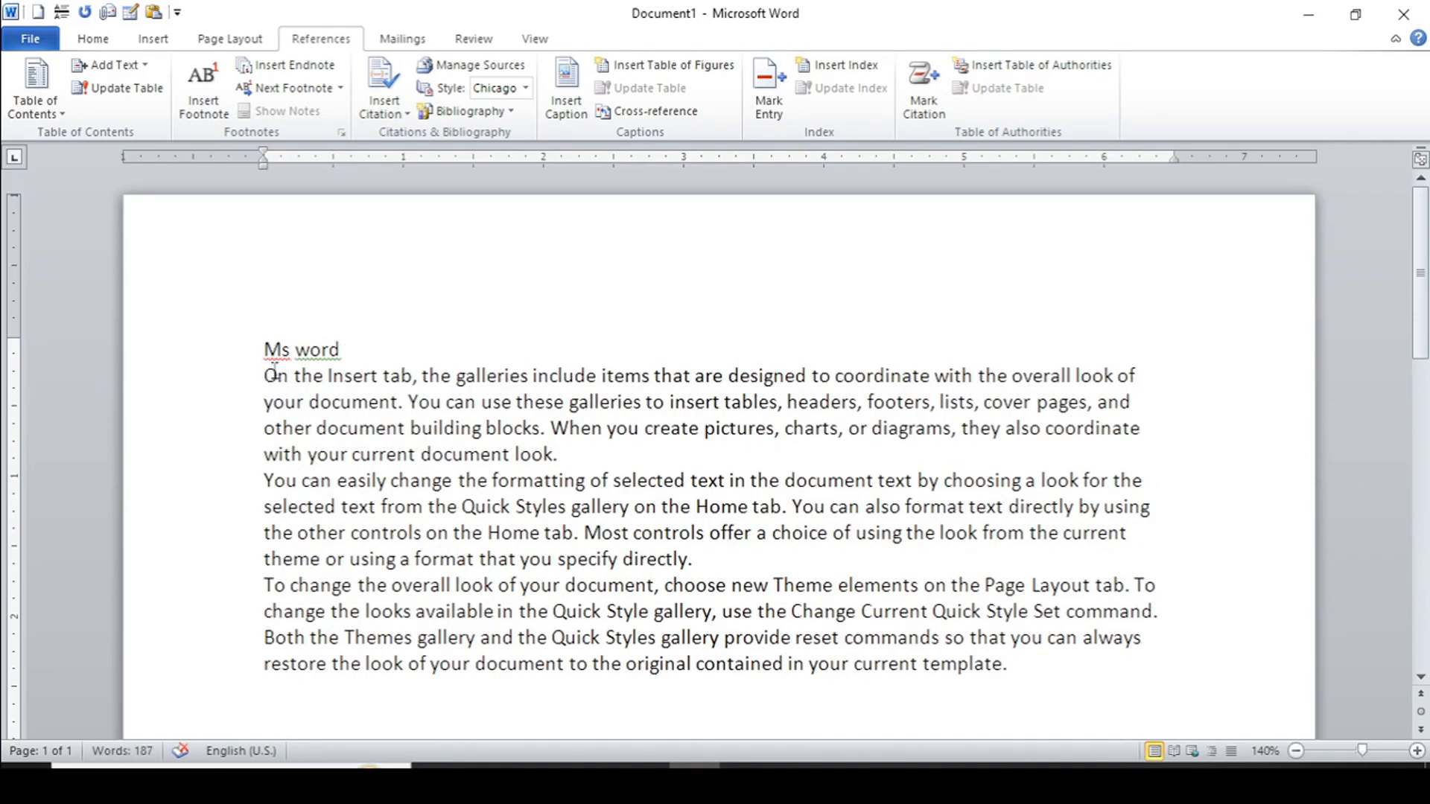
# Copy the title and all paragraphs onto a new second page and change the copied title to "Ms excel"
pyautogui.moveTo(262, 347); pyautogui.dragTo(1164, 671)
pyautogui.hotkey('ctrl', 'c')
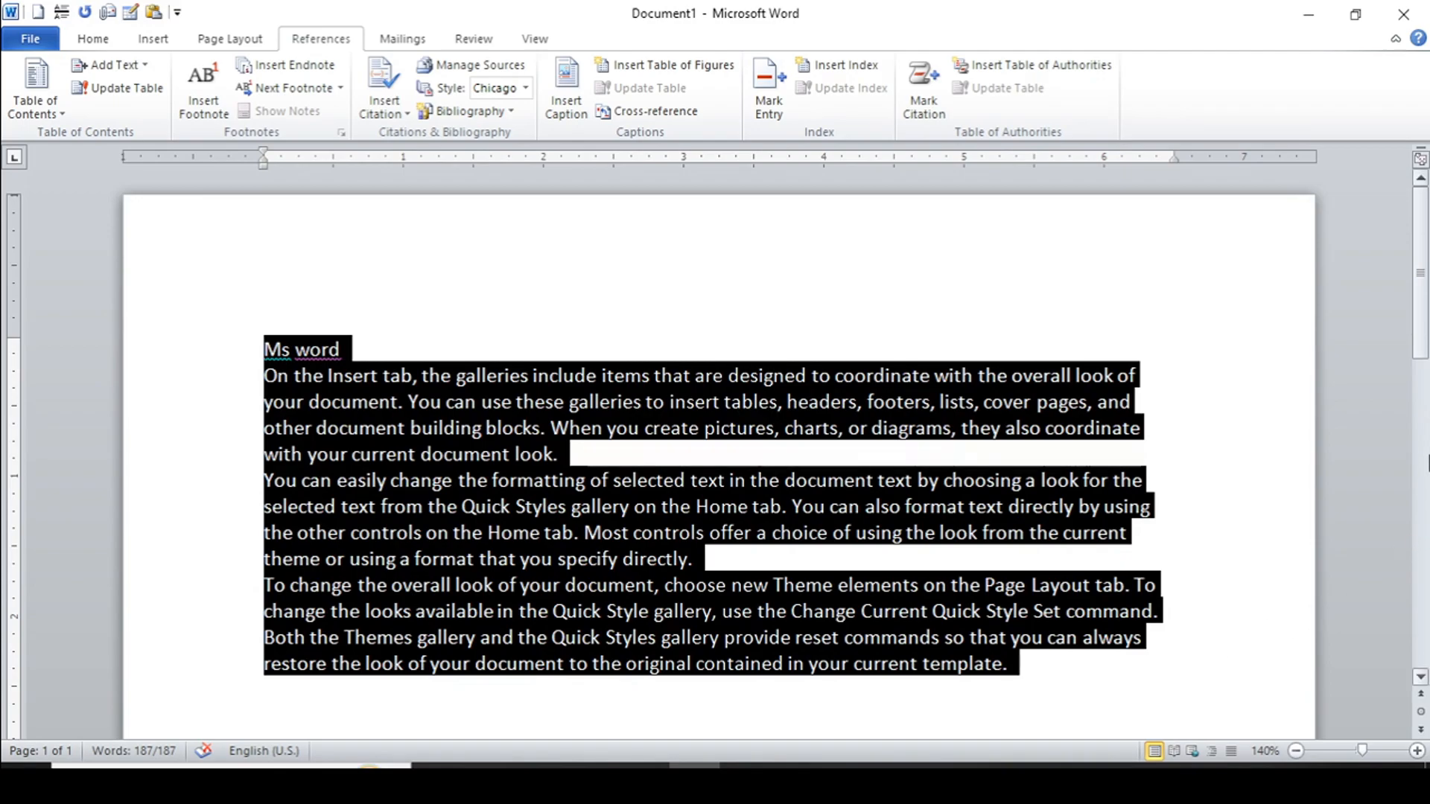
pyautogui.click(1061, 678)
pyautogui.press('Return')
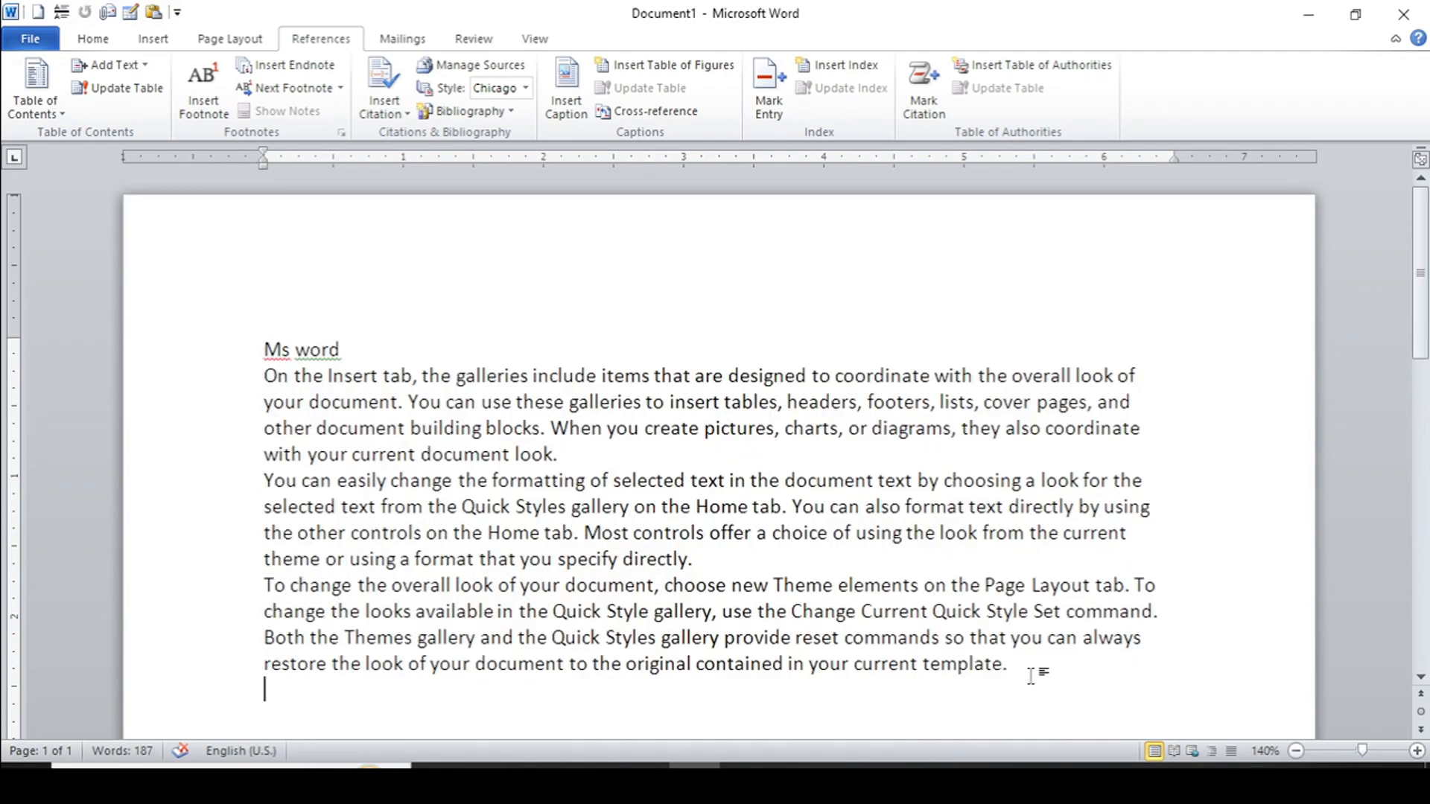
pyautogui.hotkey('ctrl', 'Return')
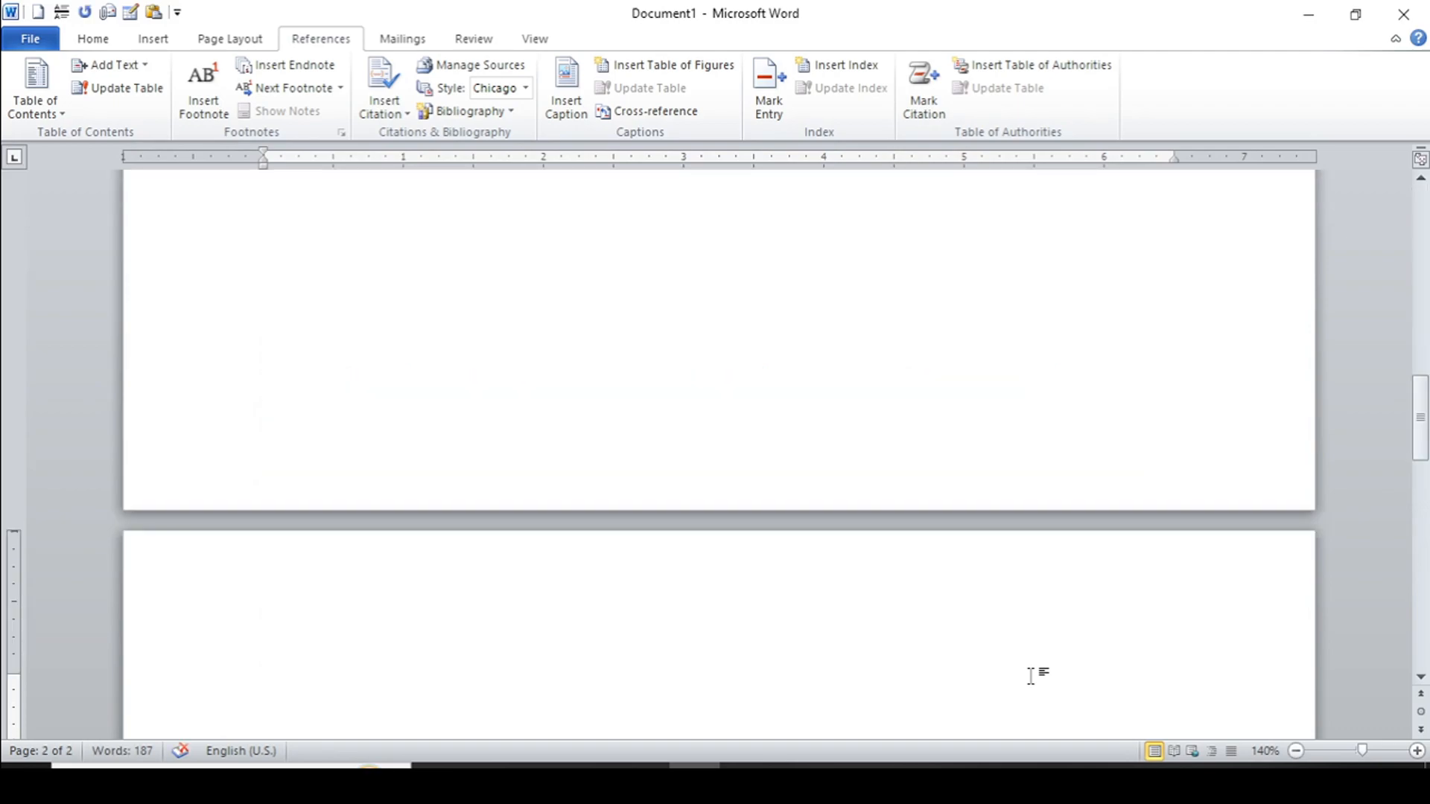
pyautogui.hotkey('ctrl', 'v')
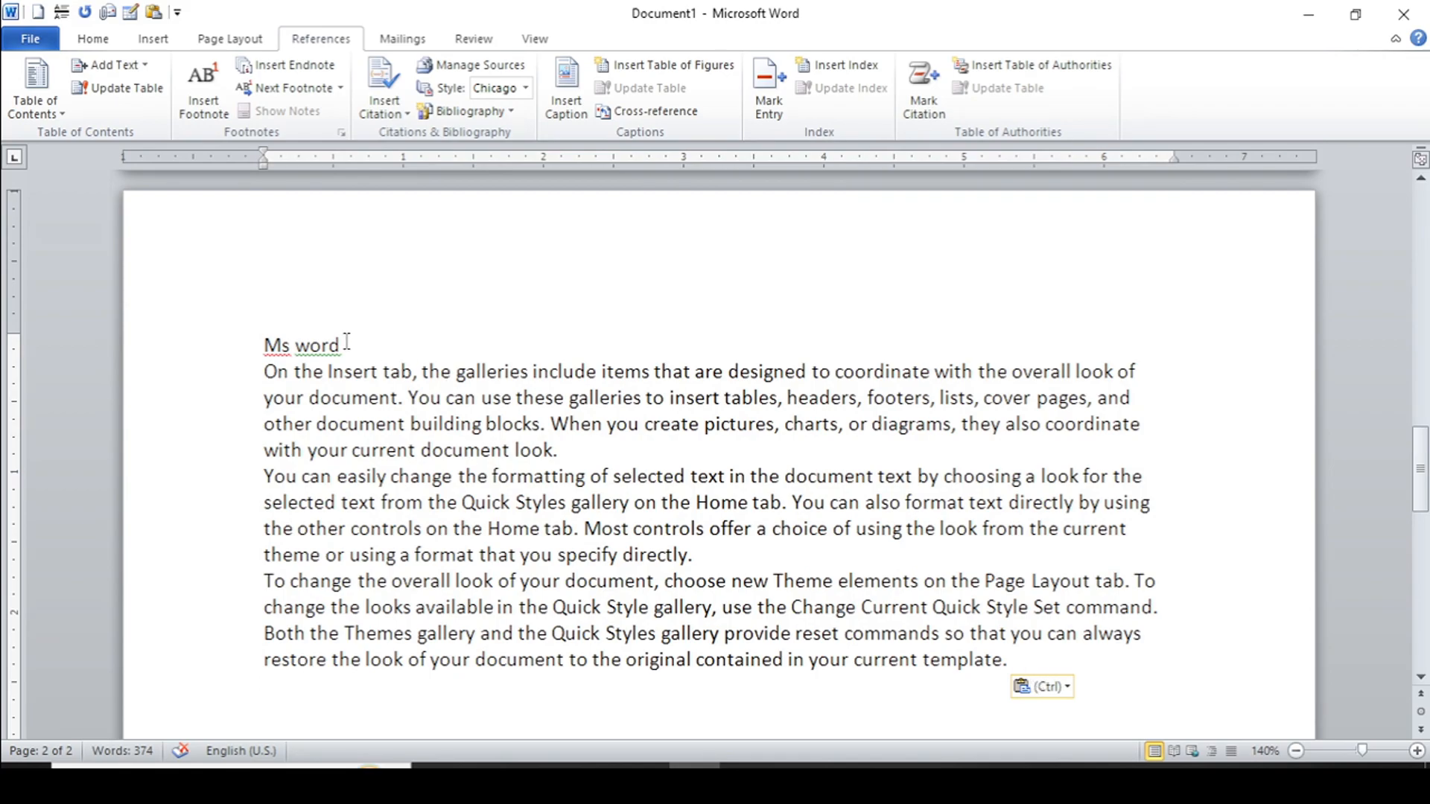
pyautogui.moveTo(342, 344); pyautogui.dragTo(295, 345)
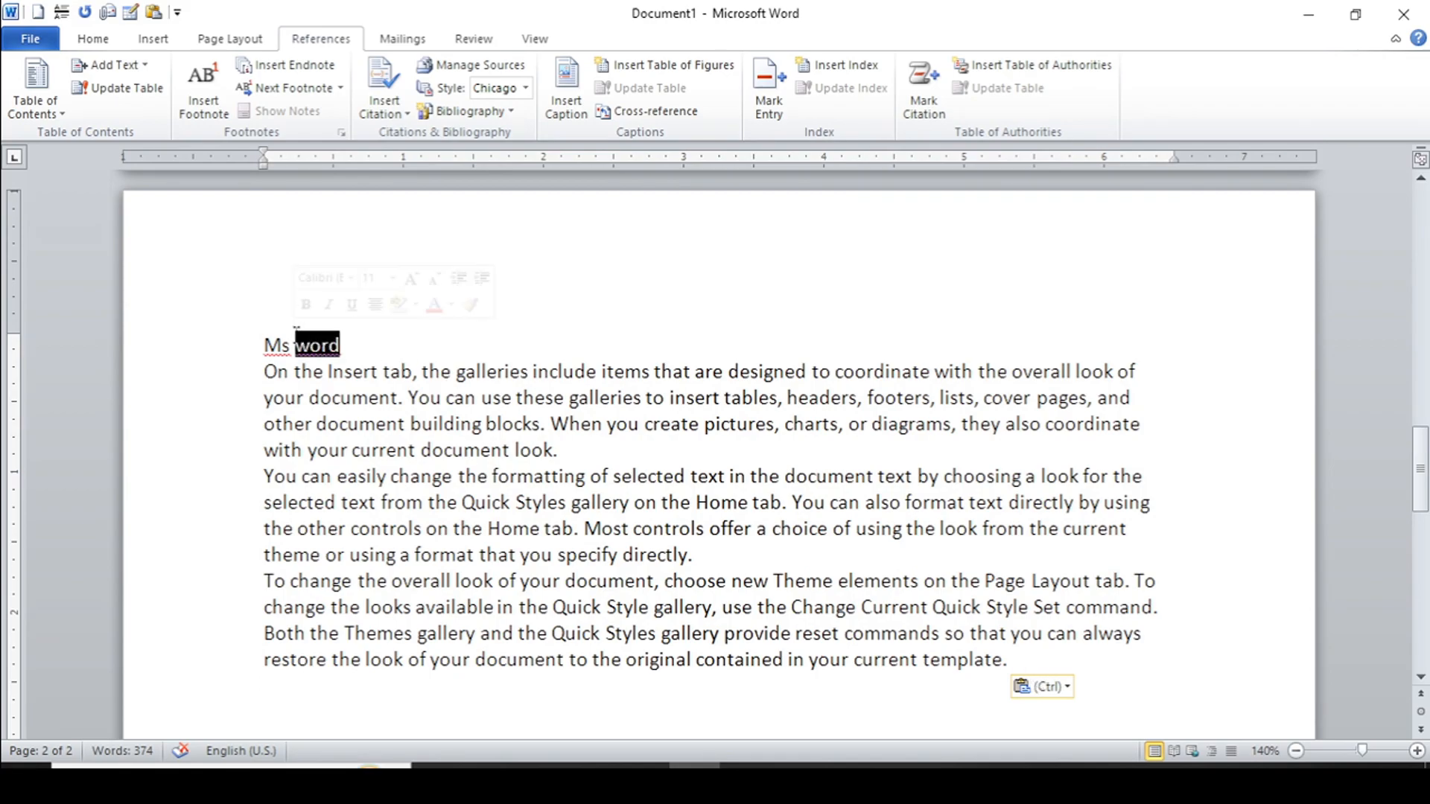
pyautogui.write('excel')
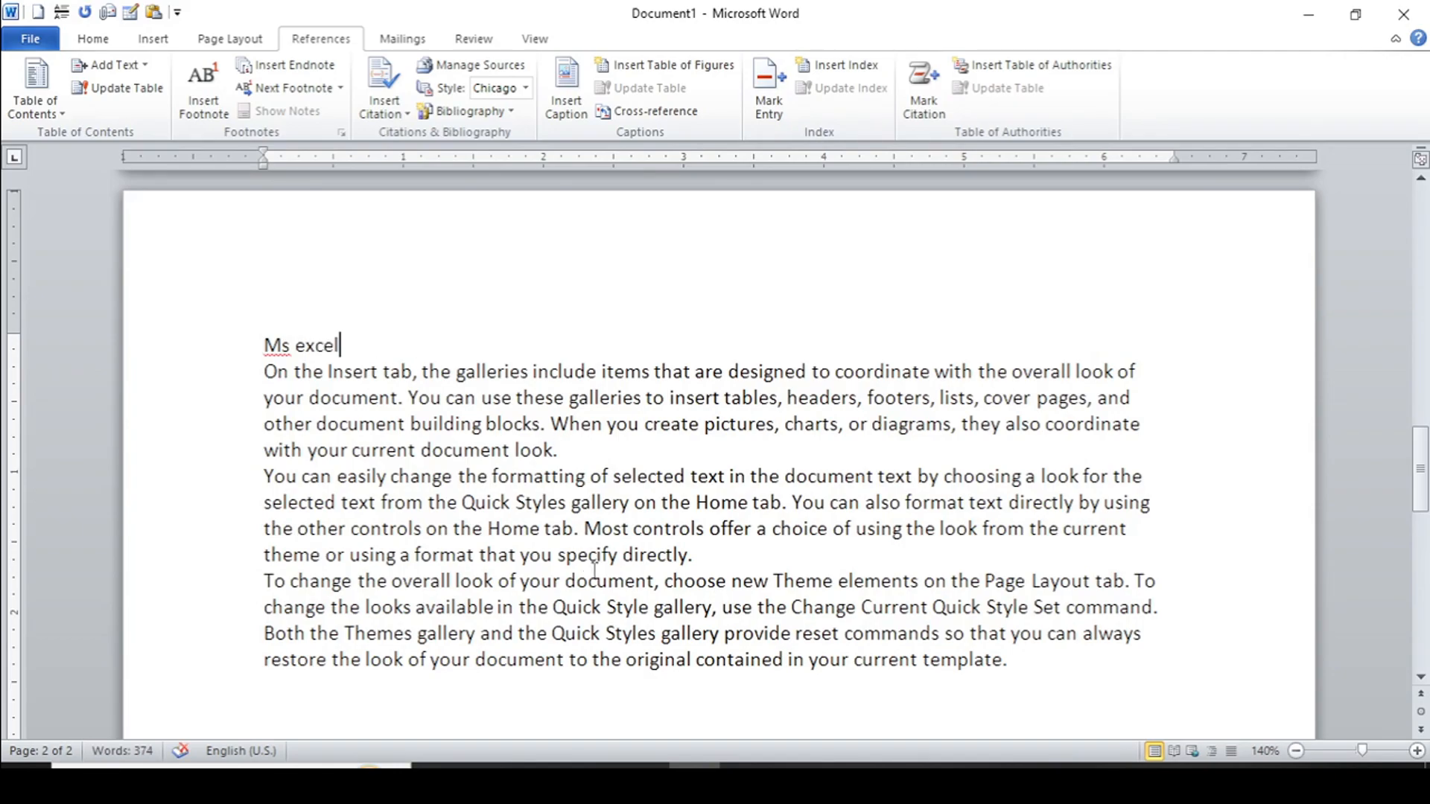
# Paste the copied text onto a new third page and change its title to "Ms powerpoint"
pyautogui.click(1026, 669)
pyautogui.hotkey('ctrl', 'Return')
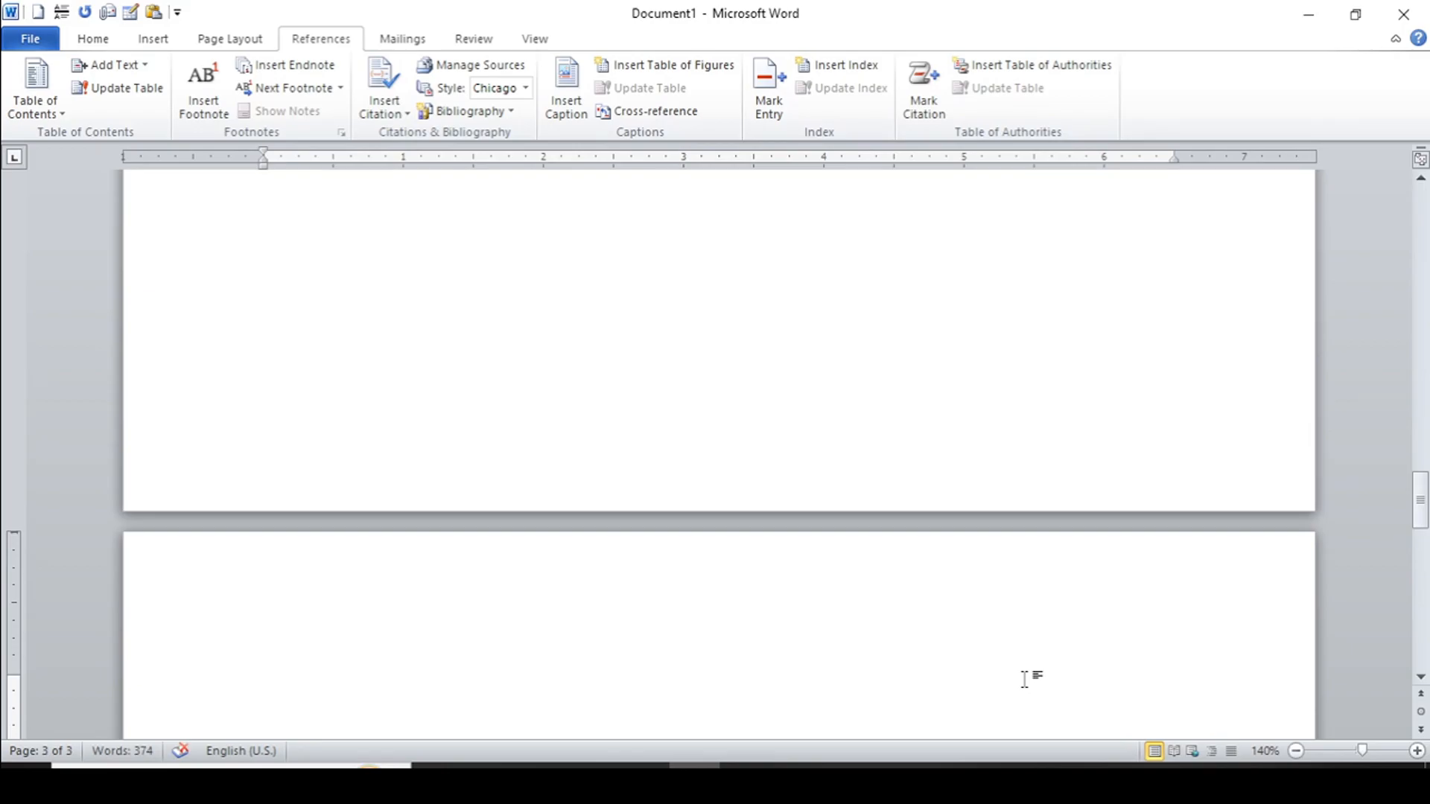
pyautogui.hotkey('ctrl', 'v')
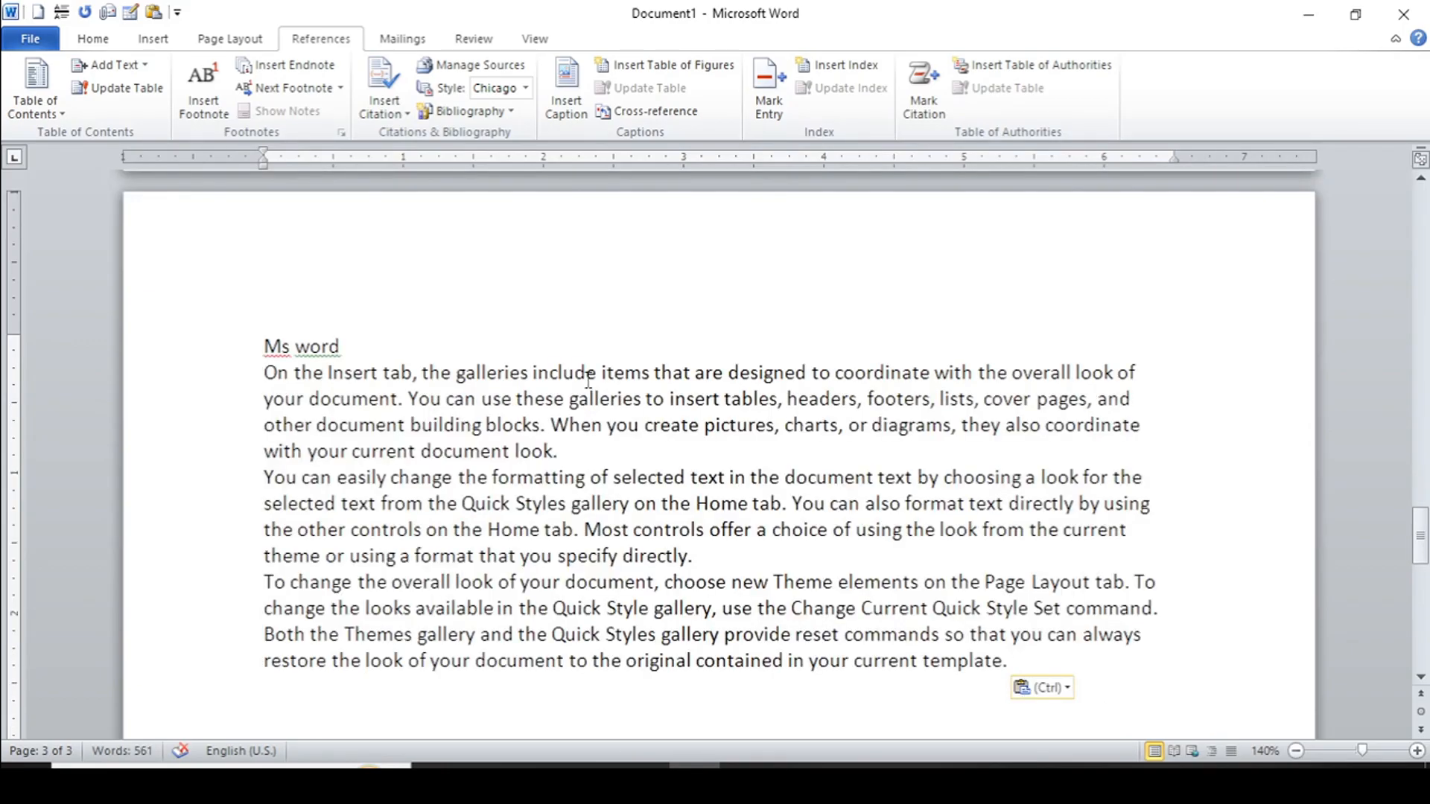
pyautogui.moveTo(342, 345); pyautogui.dragTo(294, 346)
pyautogui.write('po')
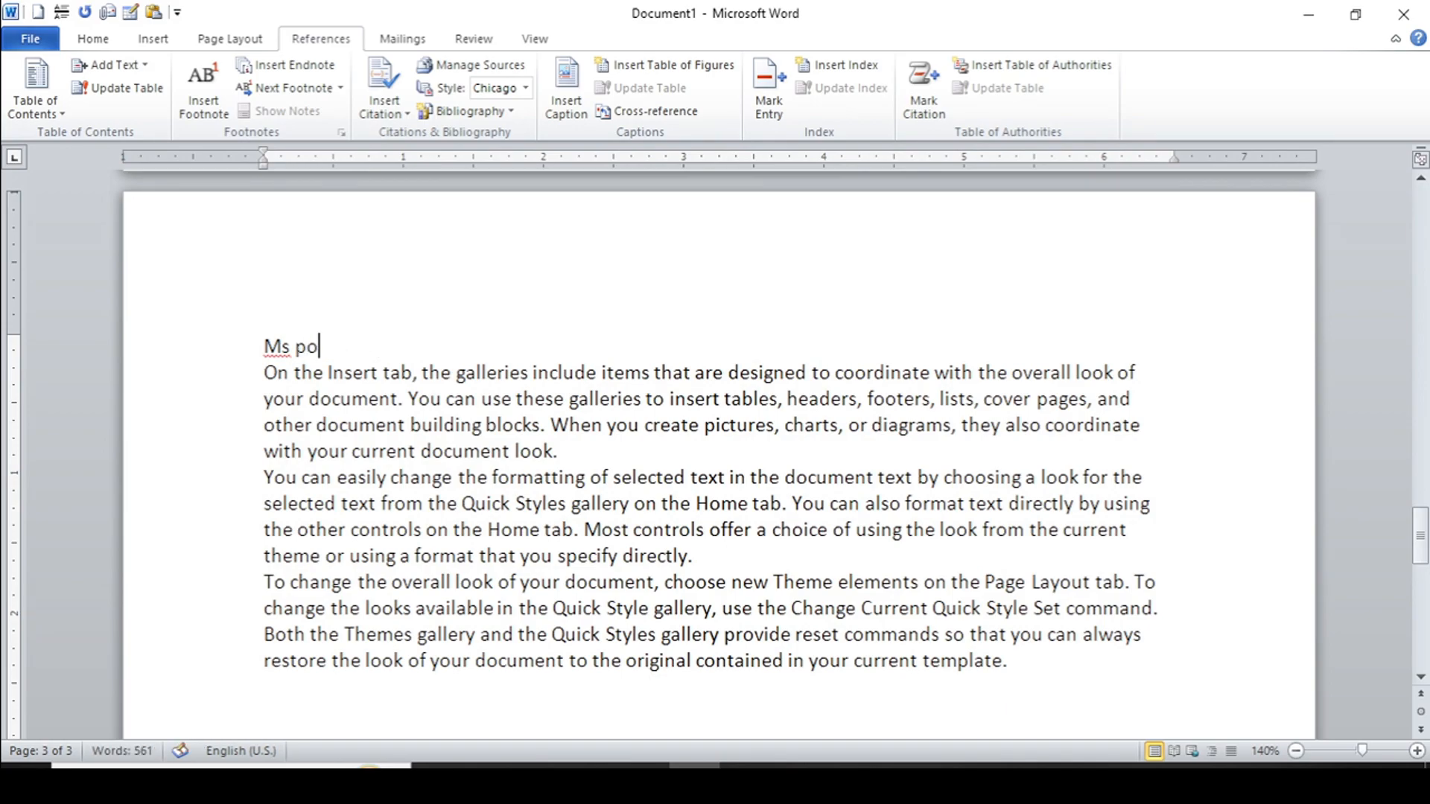
pyautogui.write('werpoint')
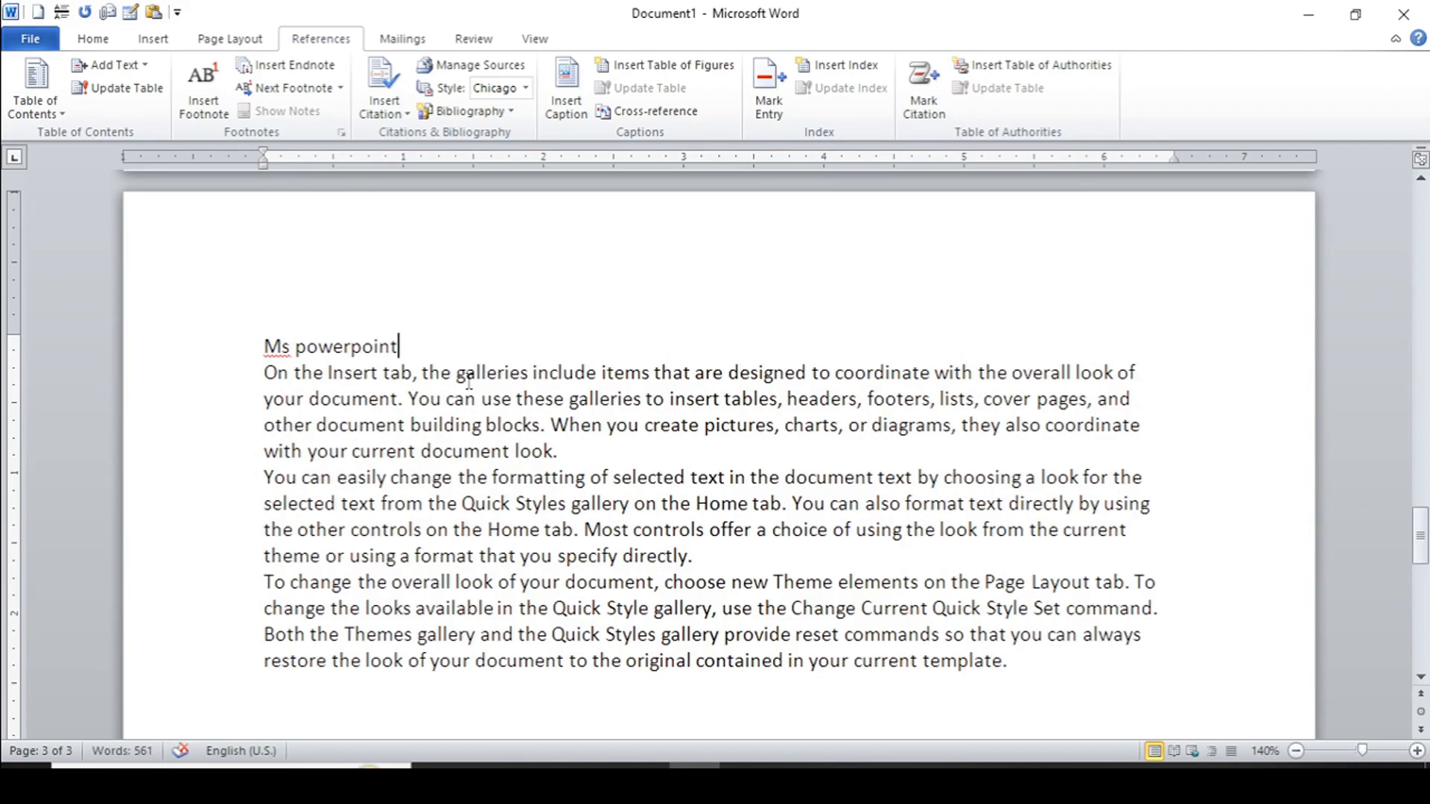
# Paste the copied text onto a new fourth page and replace its title with "internet"
pyautogui.click(1033, 671)
pyautogui.hotkey('ctrl', 'Return')
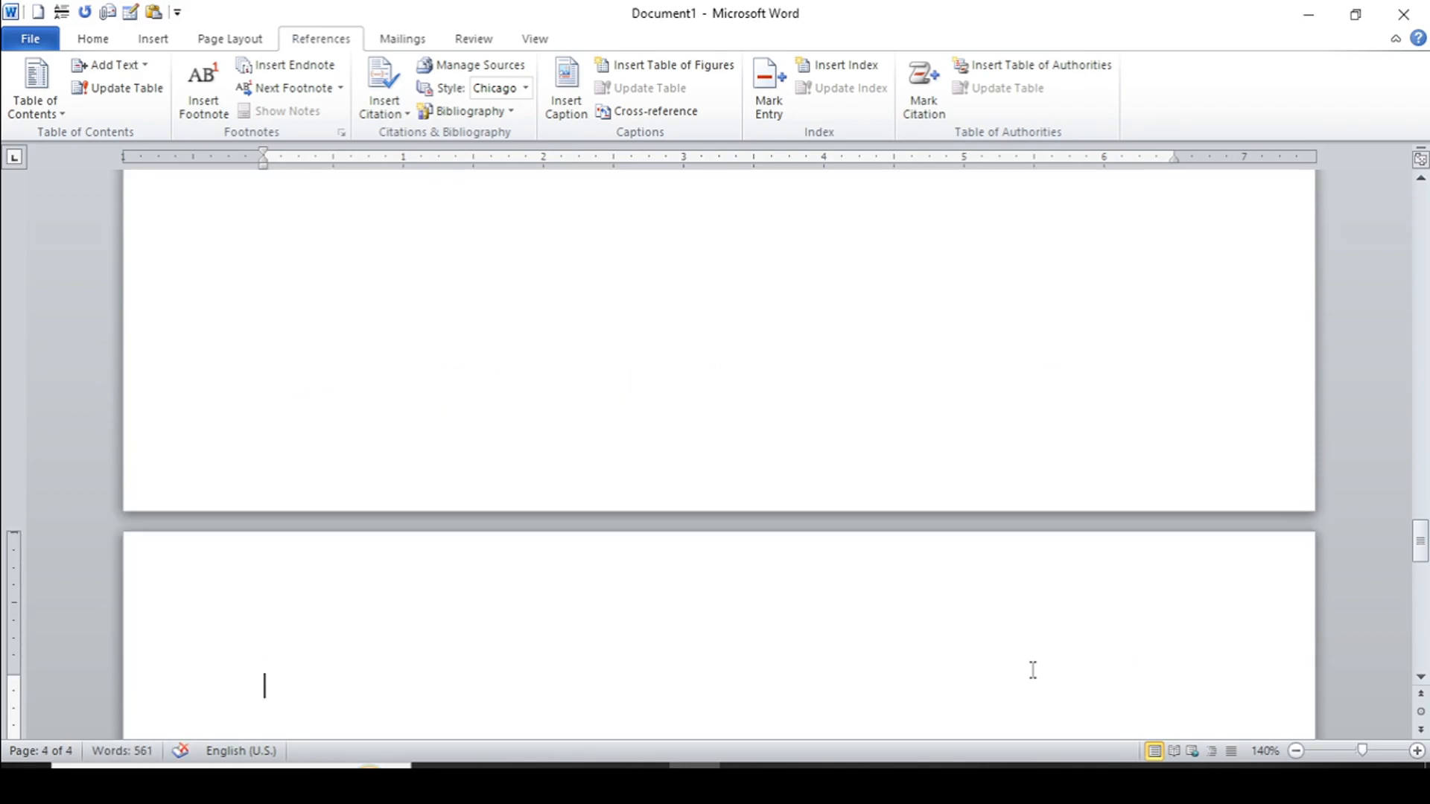
pyautogui.hotkey('ctrl', 'v')
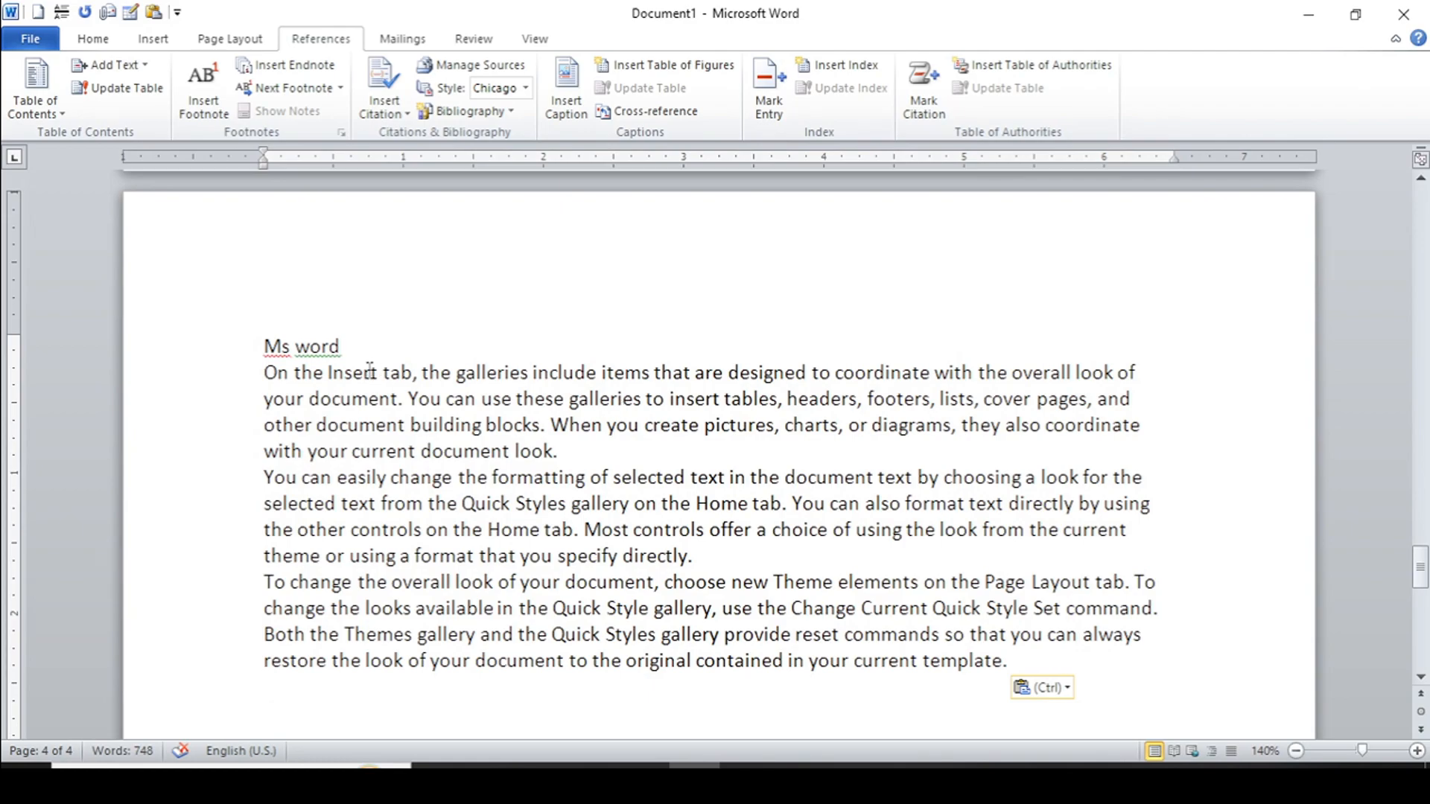
pyautogui.click(354, 346)
pyautogui.moveTo(342, 347); pyautogui.dragTo(233, 337)
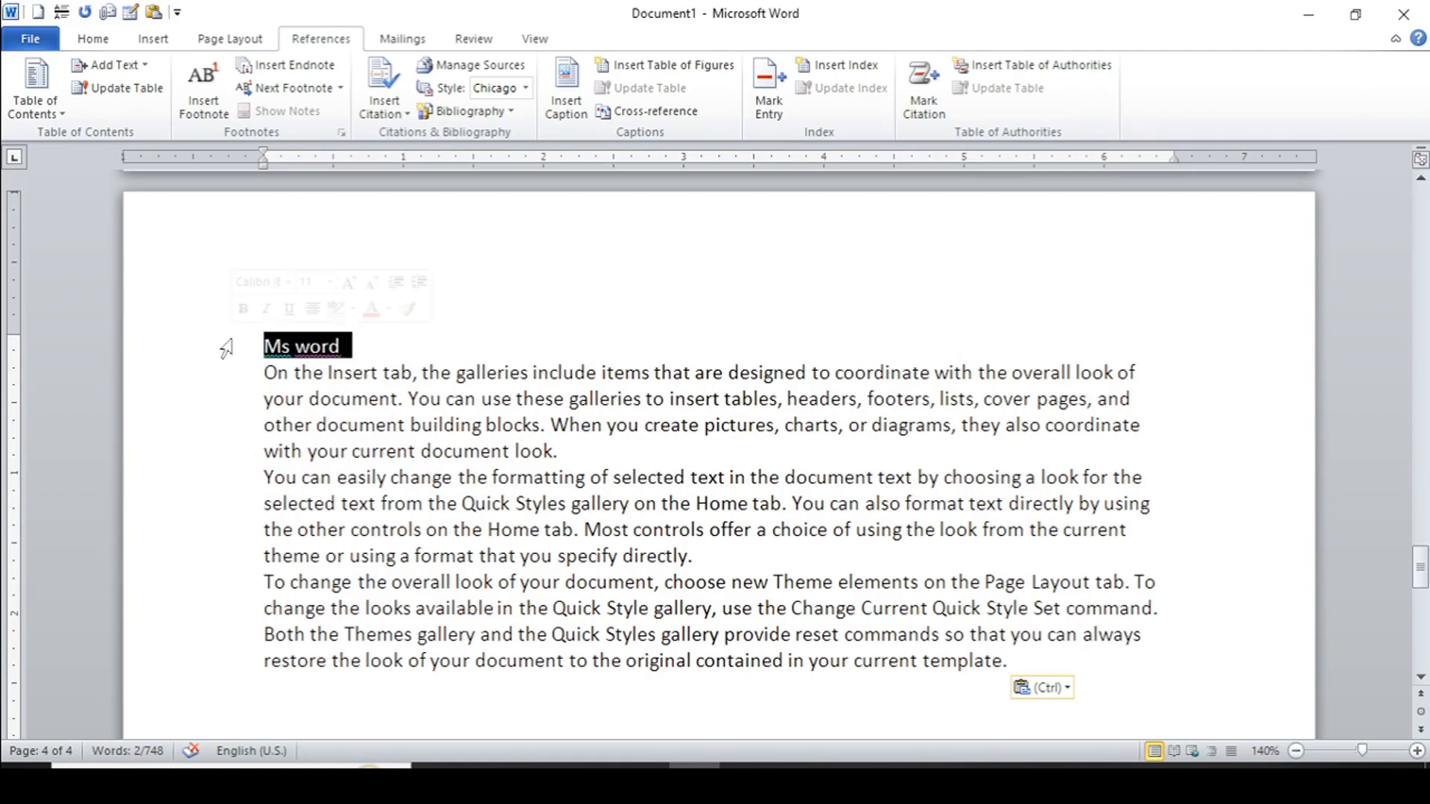
pyautogui.write('inte')
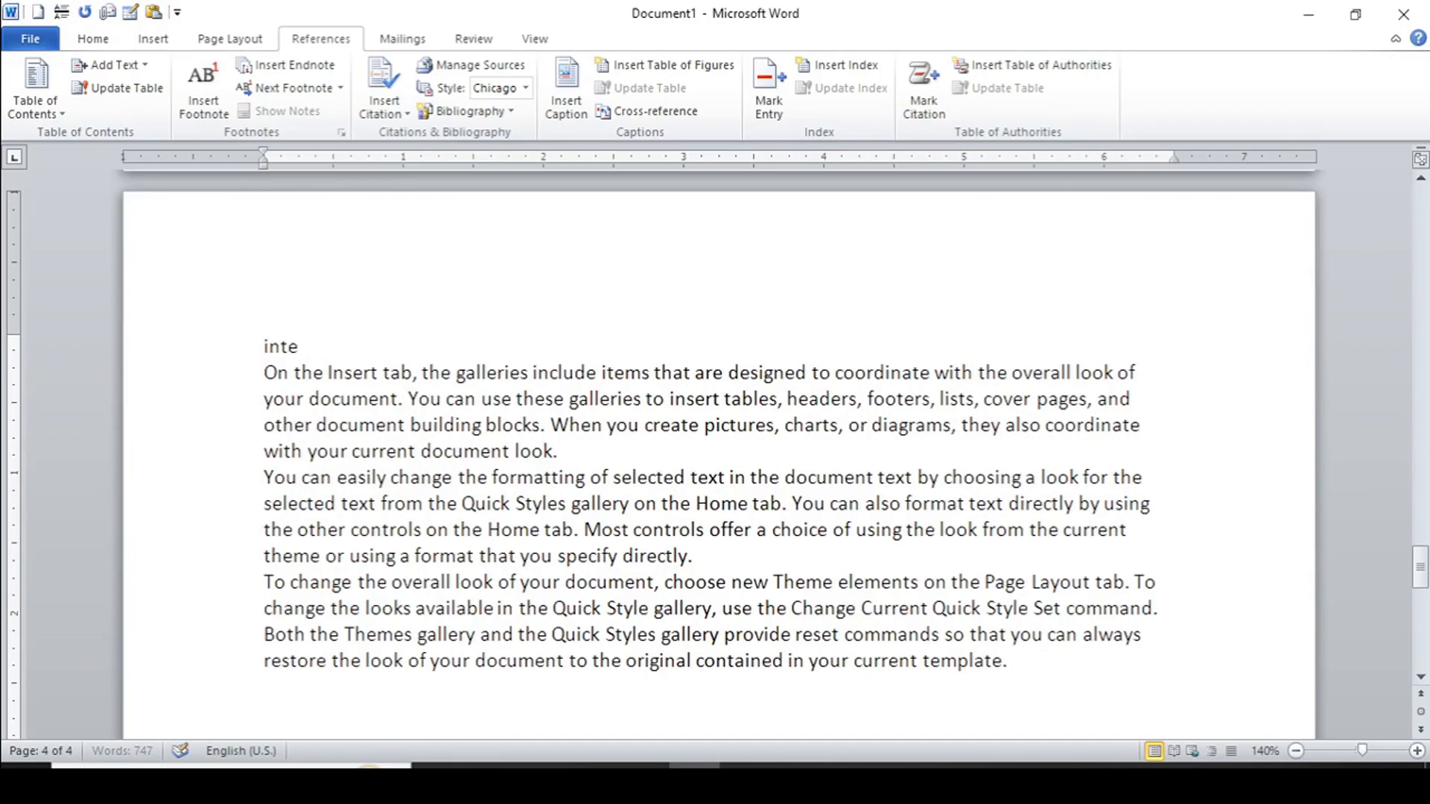
pyautogui.write('rnet')
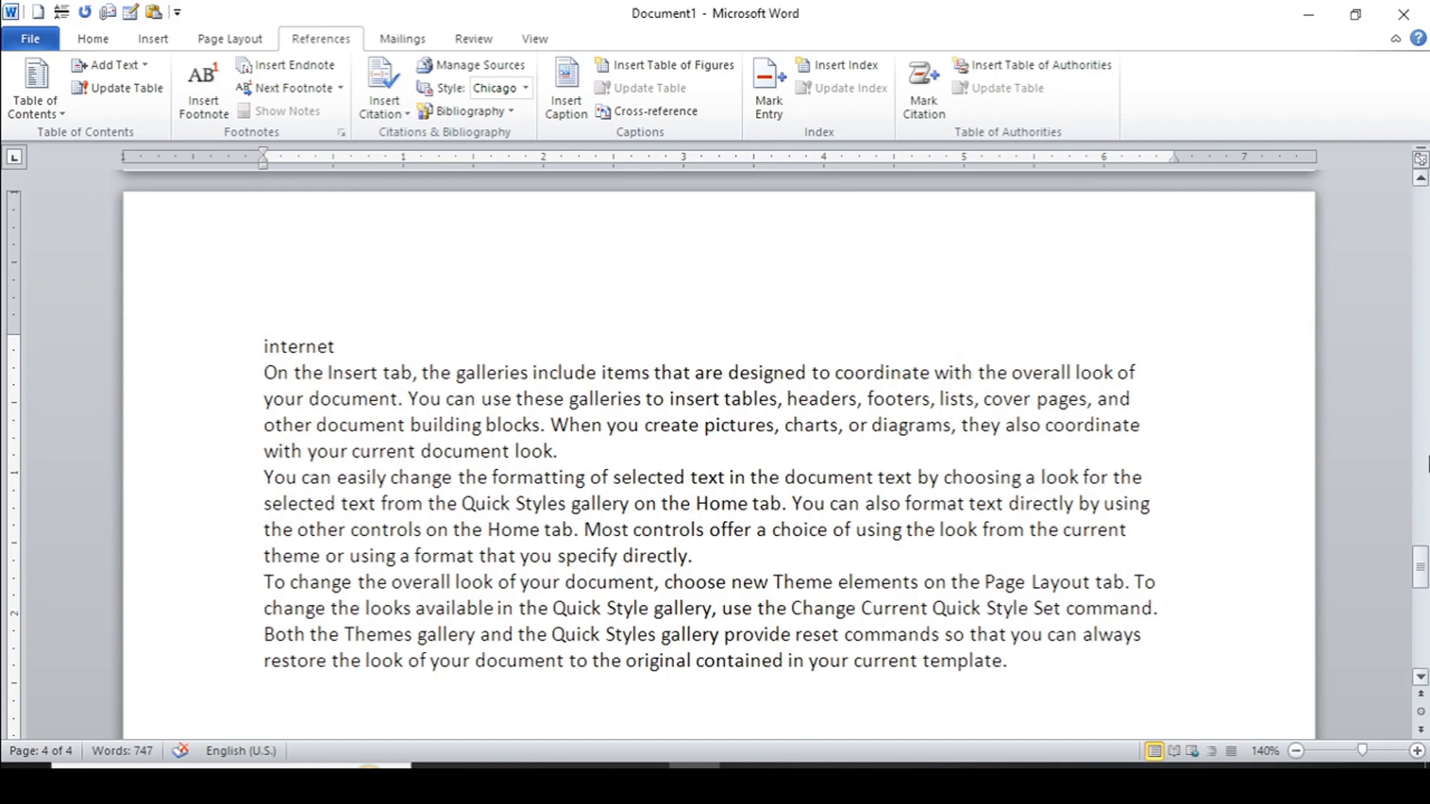
# Paste the copied text onto a new fifth page and replace its title with "email"
pyautogui.click(1043, 665)
pyautogui.hotkey('ctrl', 'Return')
pyautogui.hotkey('ctrl', 'v')
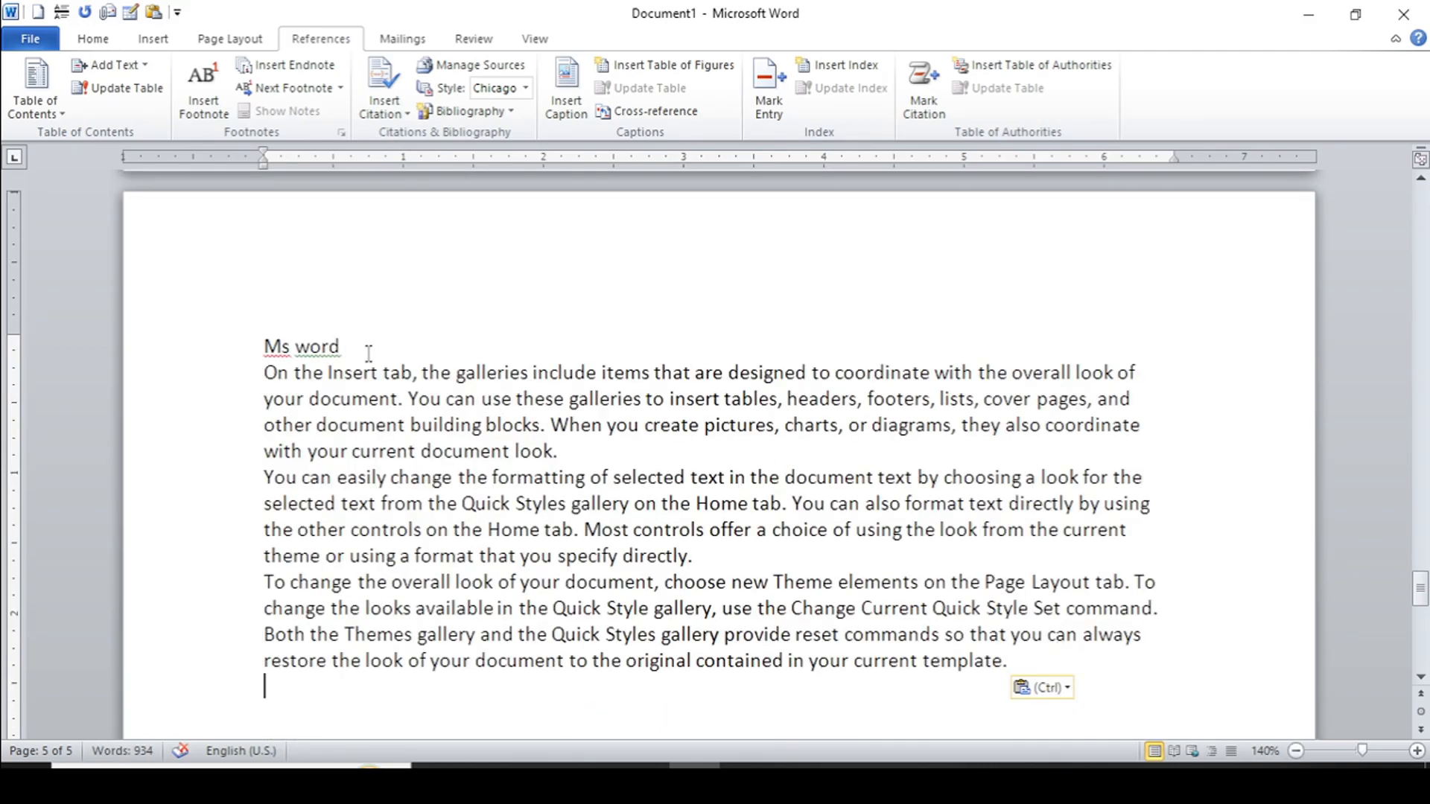
pyautogui.tripleClick(342, 346)
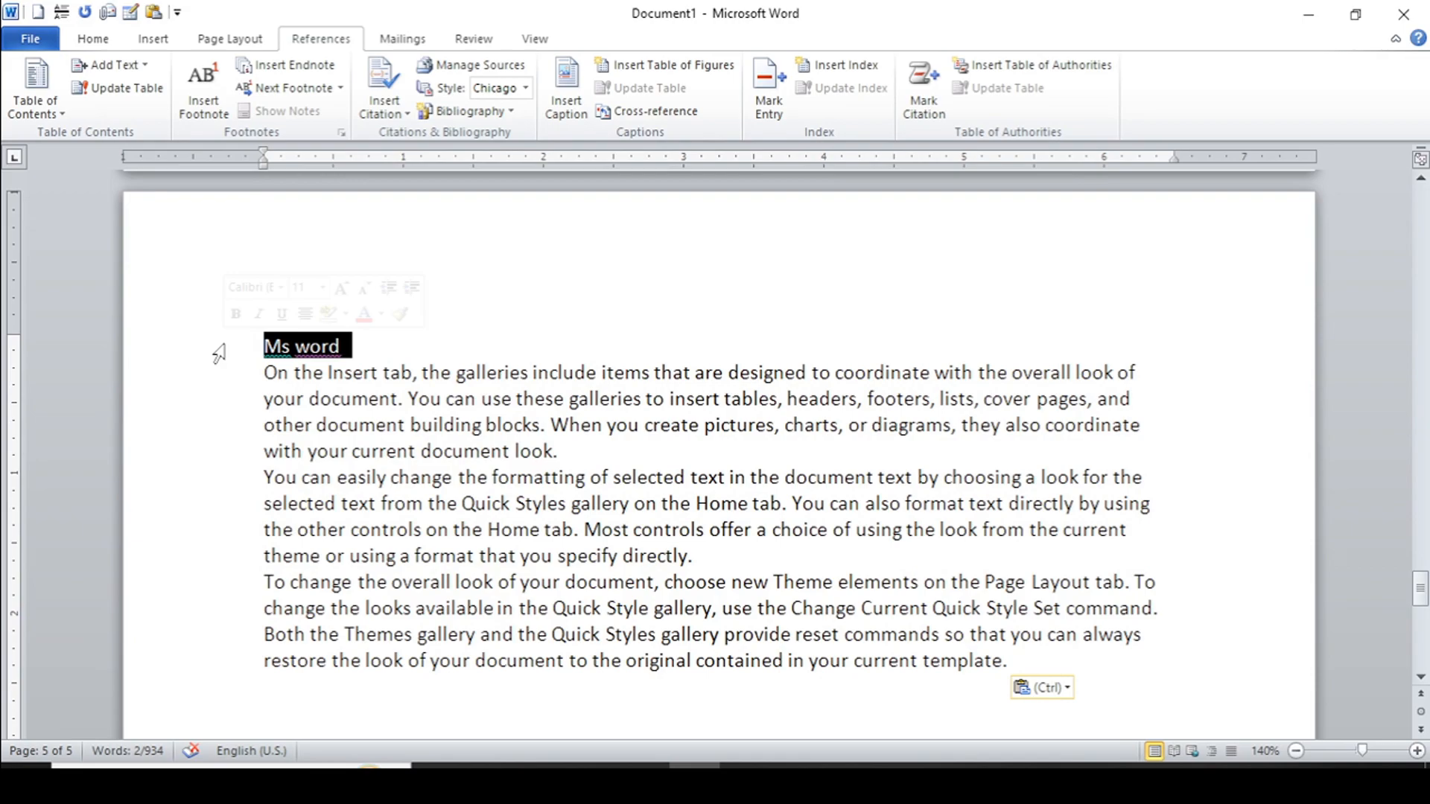
pyautogui.write('email')
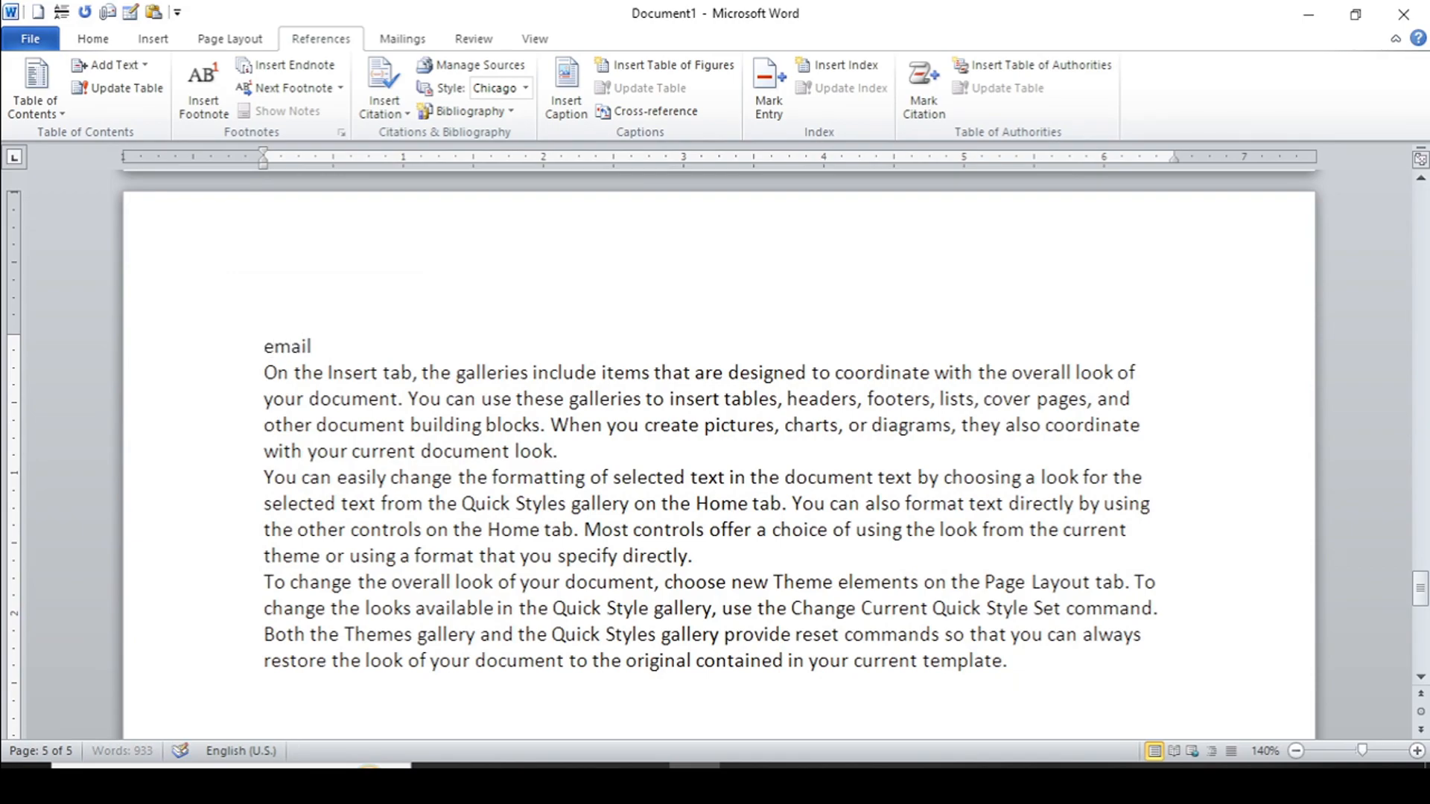
# Select the Ms word, Ms excel, Ms powerpoint, internet and email titles together and assign them table of contents Level 1
pyautogui.moveTo(1421, 592); pyautogui.dragTo(1382, 133)
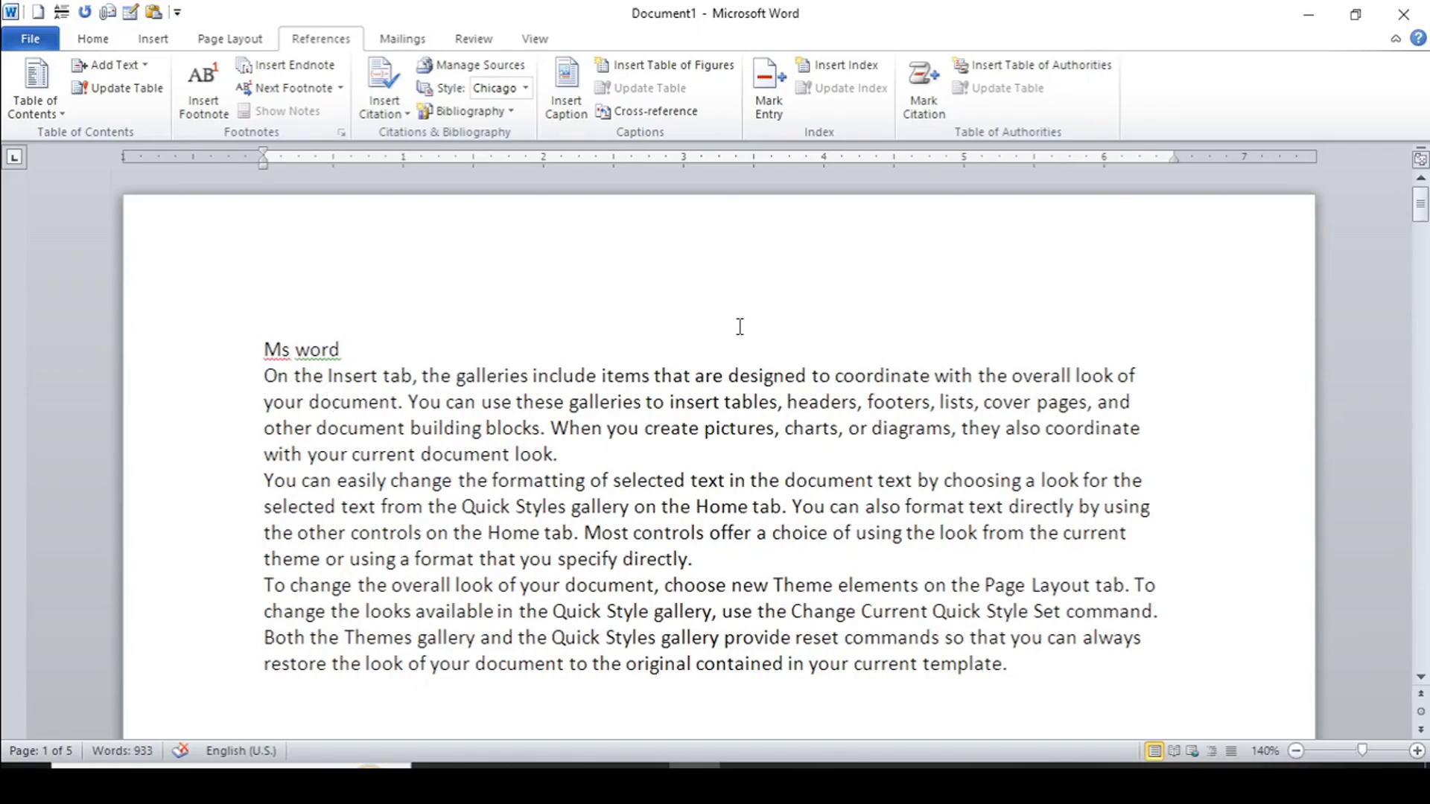
pyautogui.moveTo(1419, 216); pyautogui.dragTo(1381, 188)
pyautogui.moveTo(341, 347); pyautogui.dragTo(257, 348)
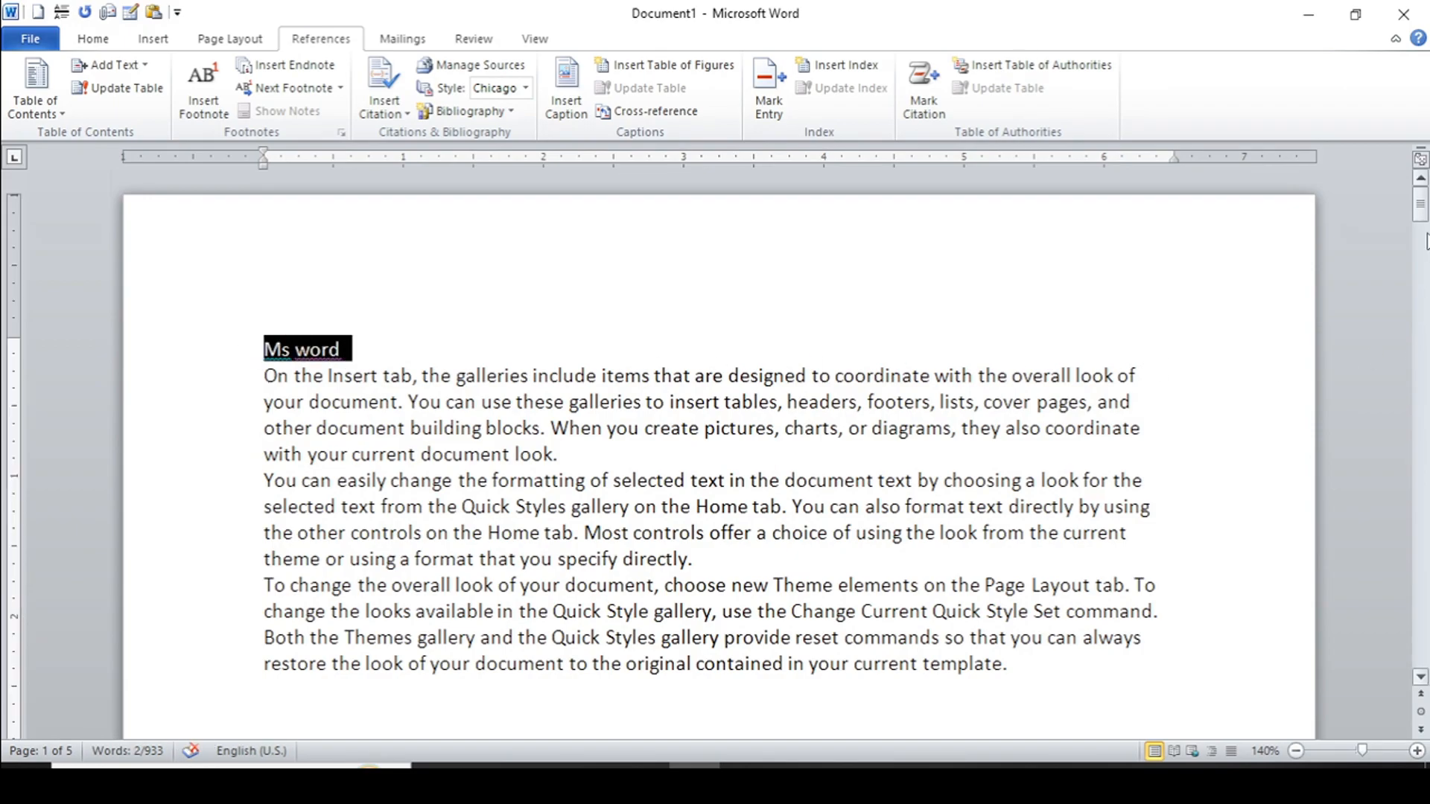
pyautogui.moveTo(1422, 209); pyautogui.dragTo(1421, 302)
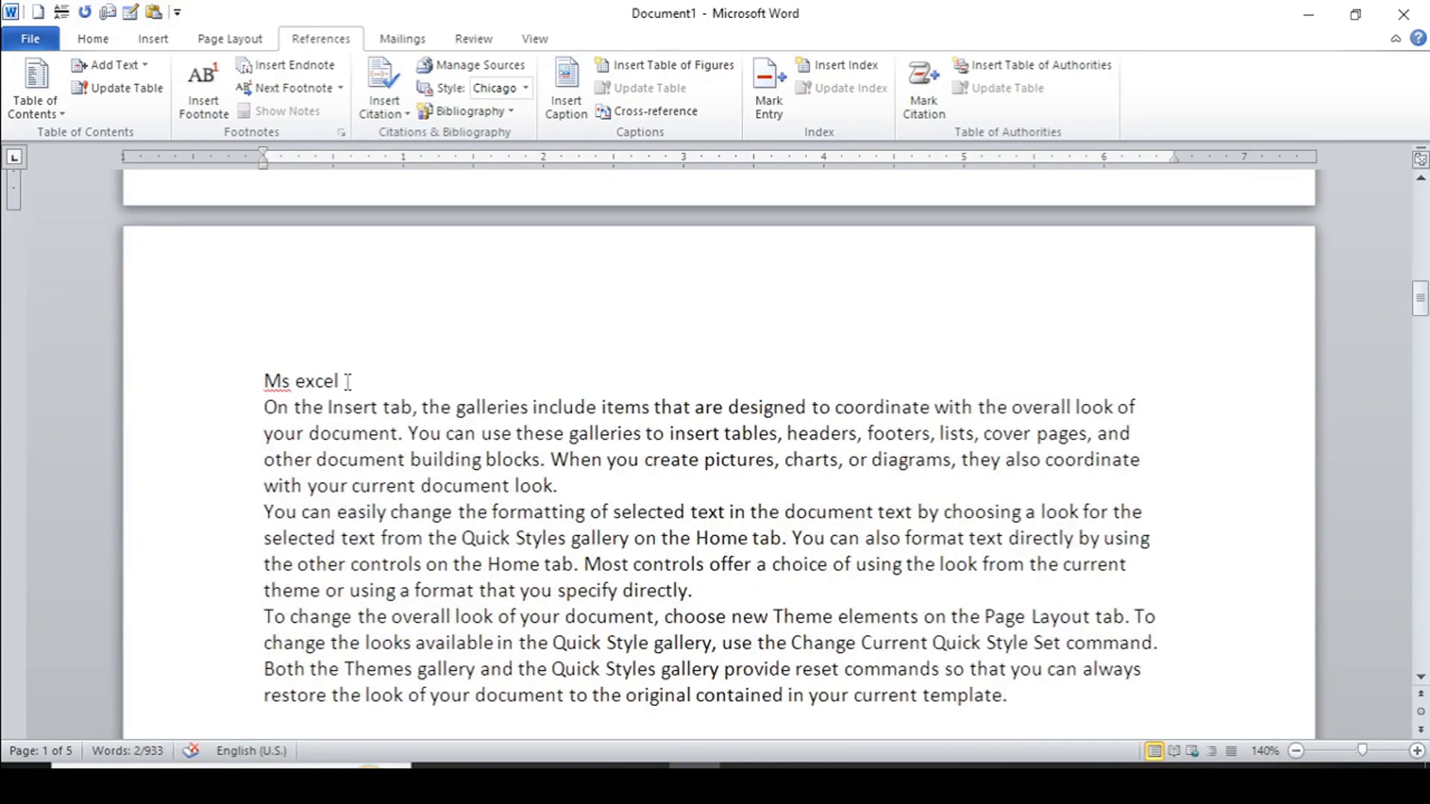
pyautogui.moveTo(347, 382); pyautogui.dragTo(243, 378)
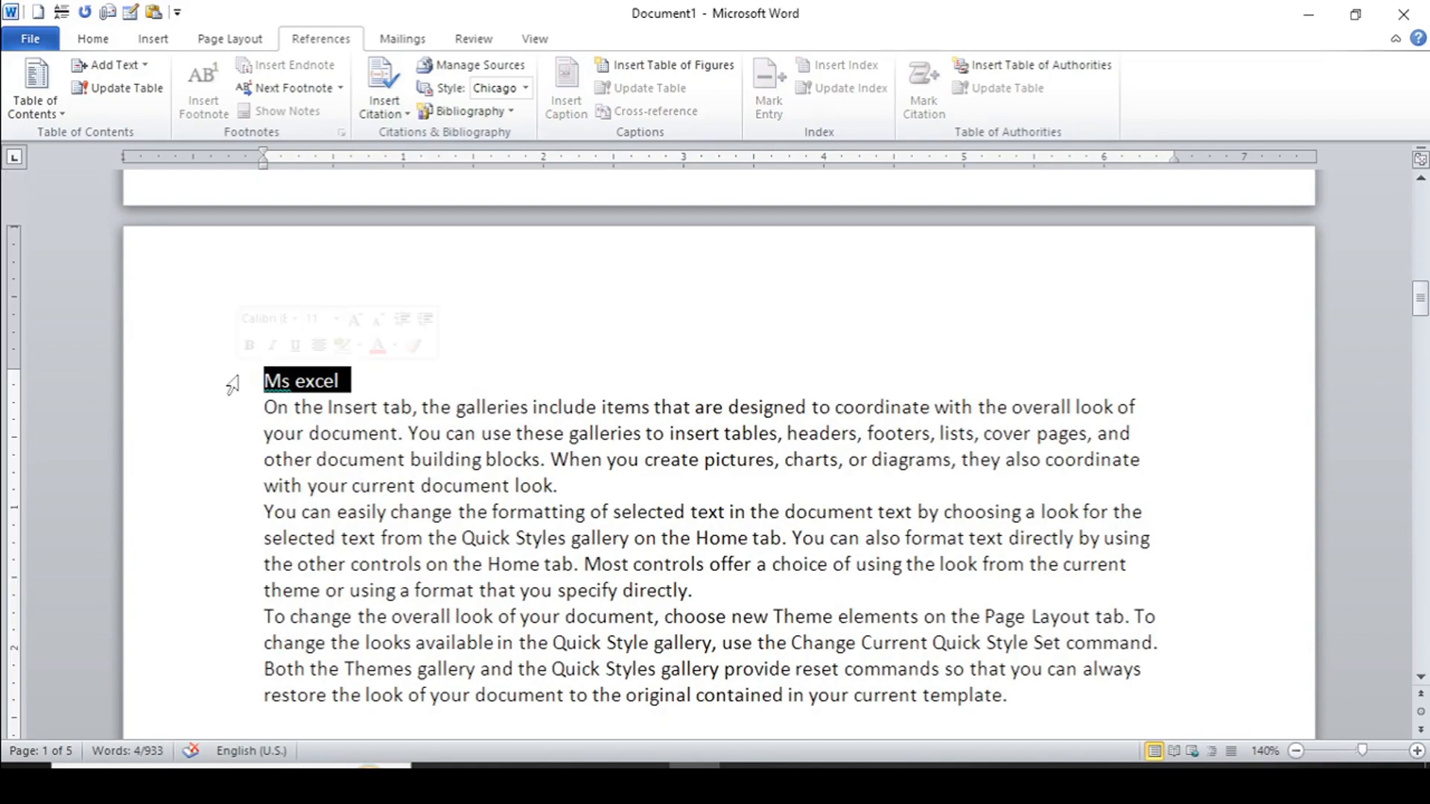
pyautogui.moveTo(1421, 300); pyautogui.dragTo(1423, 401)
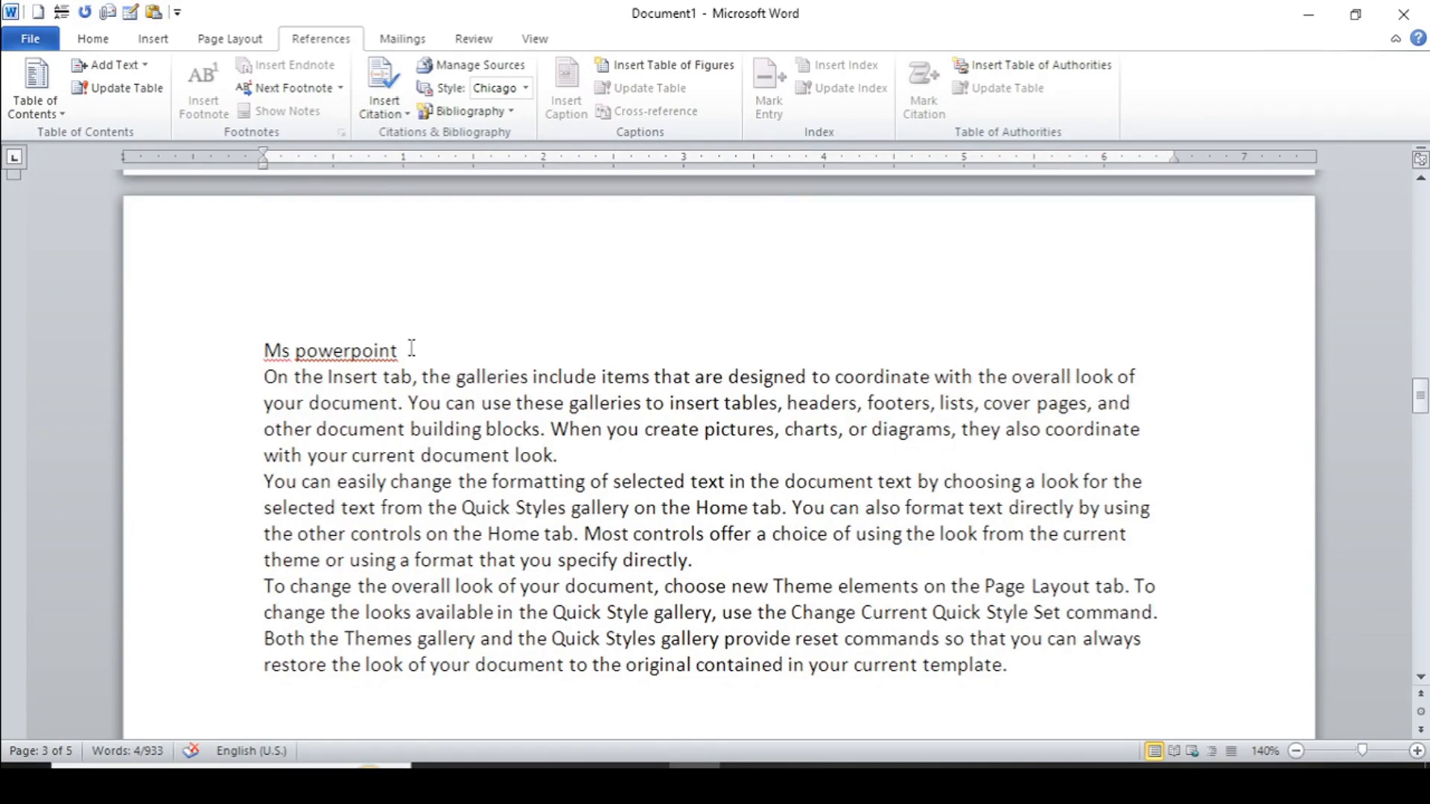
pyautogui.moveTo(411, 348); pyautogui.dragTo(238, 353)
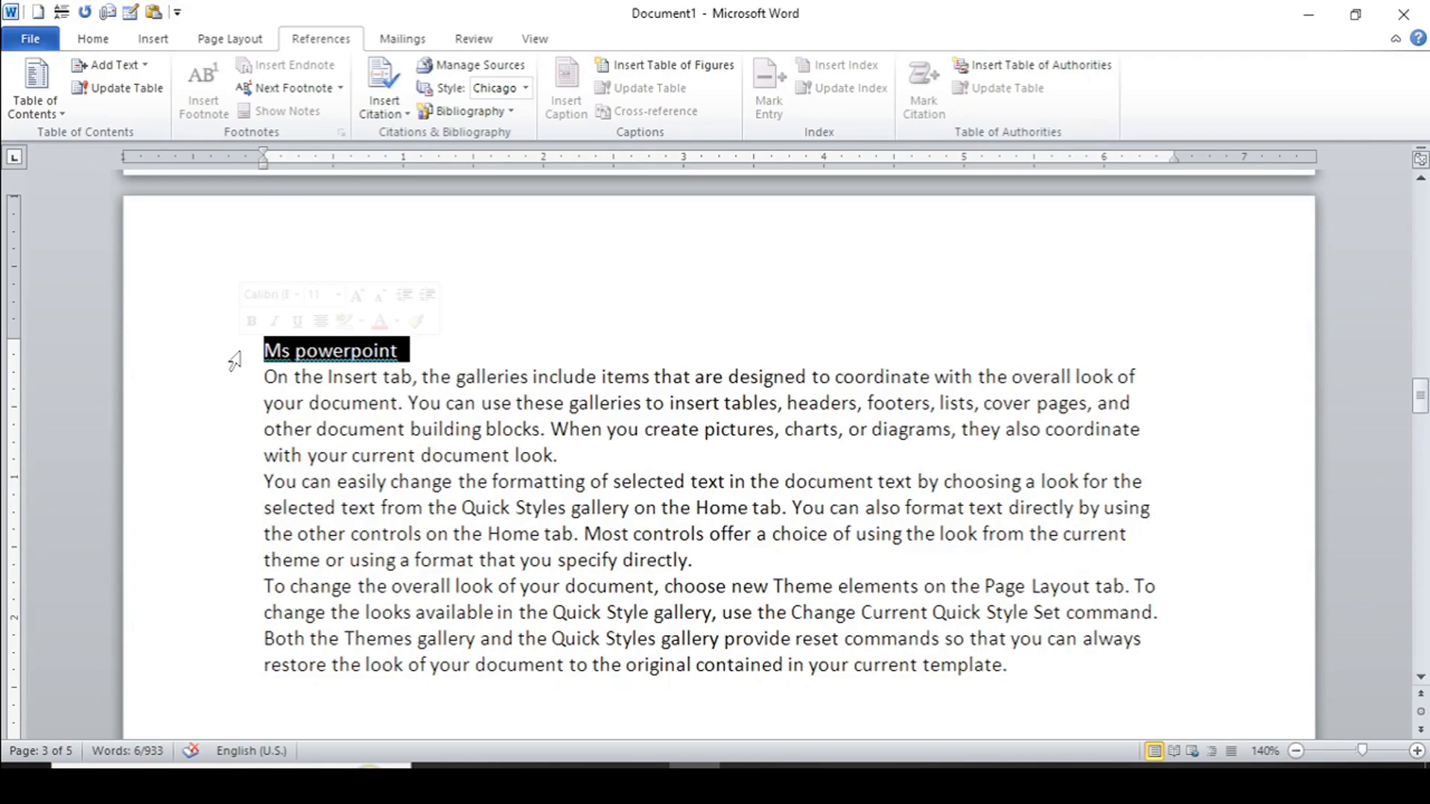
pyautogui.moveTo(1421, 395); pyautogui.dragTo(1422, 491)
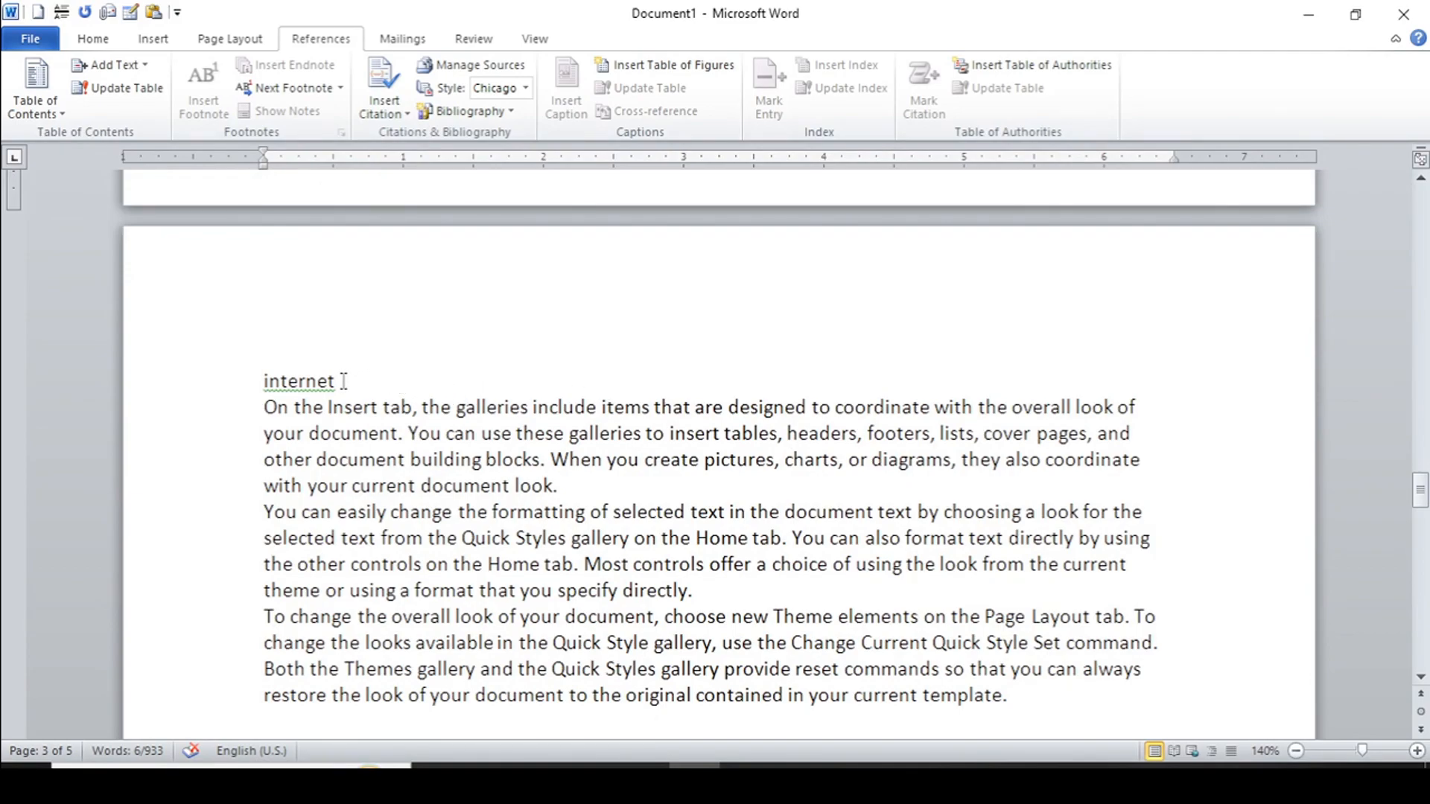
pyautogui.moveTo(343, 382); pyautogui.dragTo(243, 378)
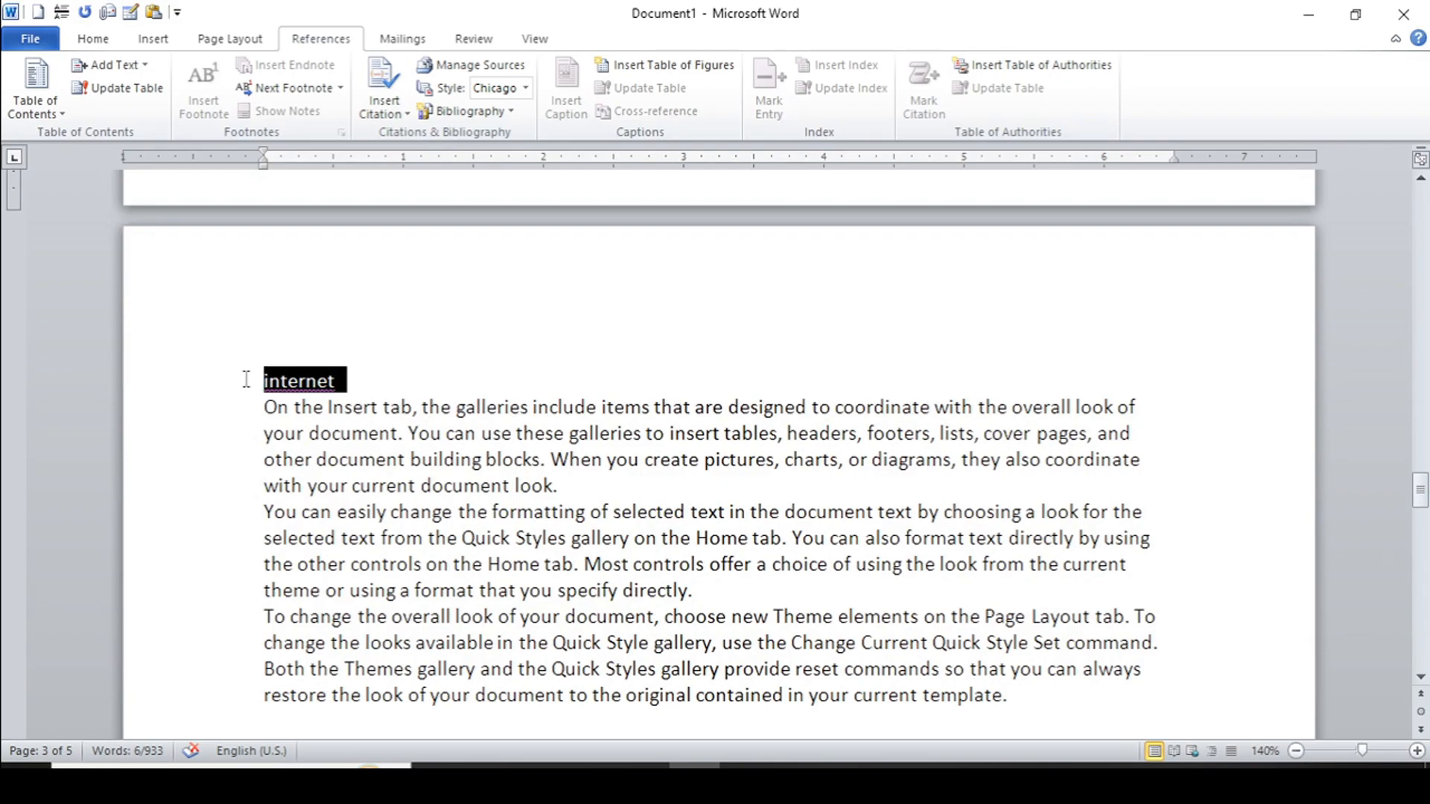
pyautogui.moveTo(1421, 490); pyautogui.dragTo(1421, 577)
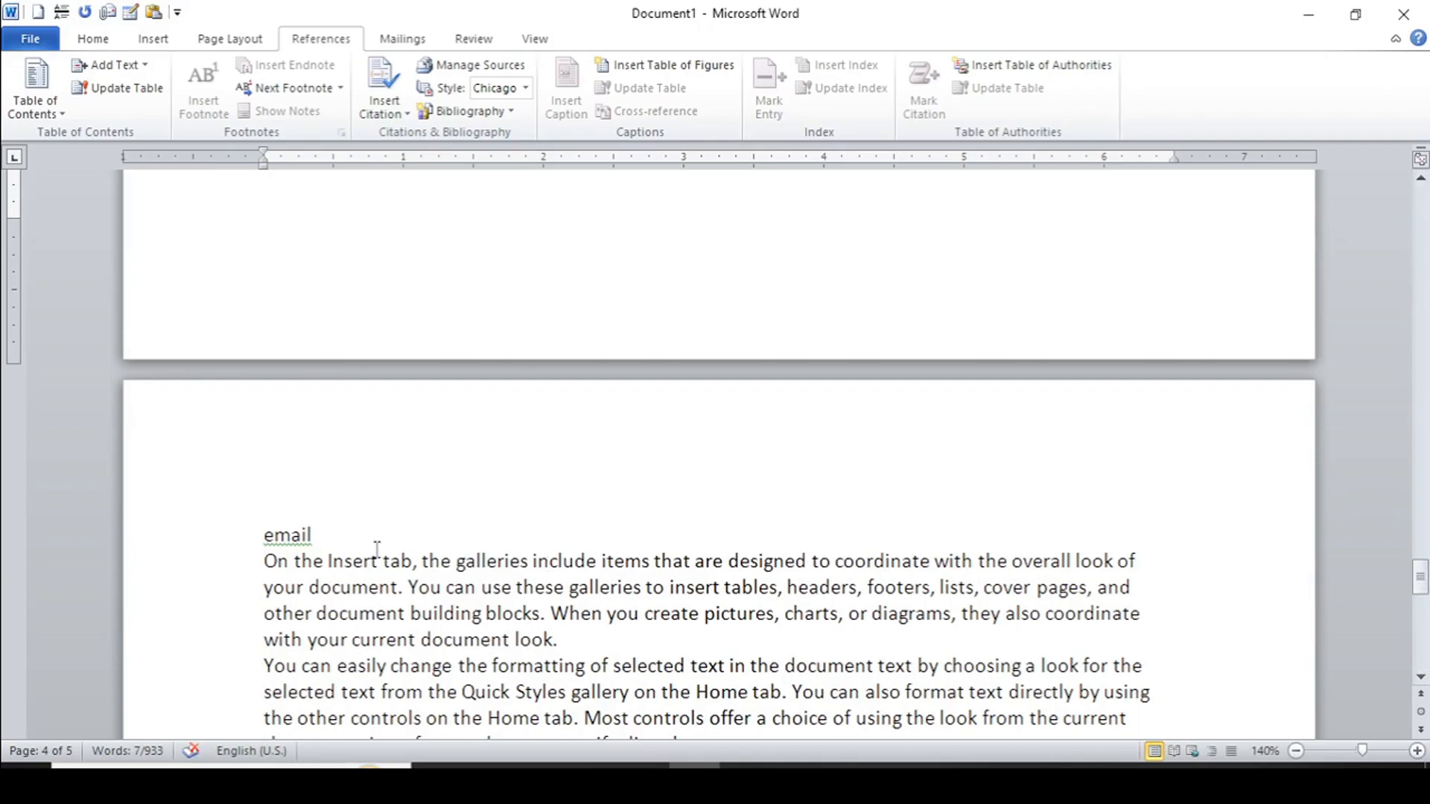
pyautogui.moveTo(317, 536); pyautogui.dragTo(224, 543)
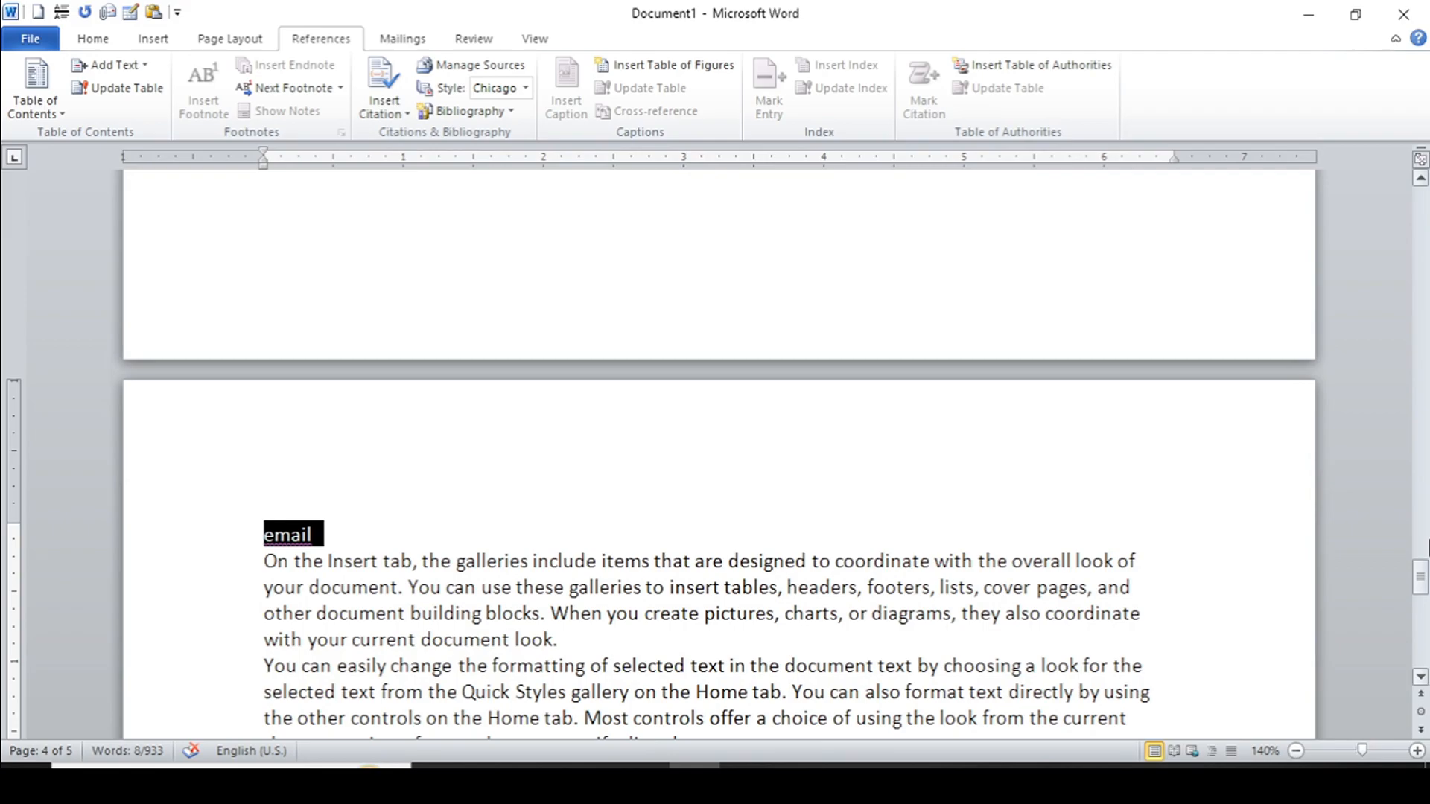
pyautogui.moveTo(1422, 575); pyautogui.dragTo(1406, 127)
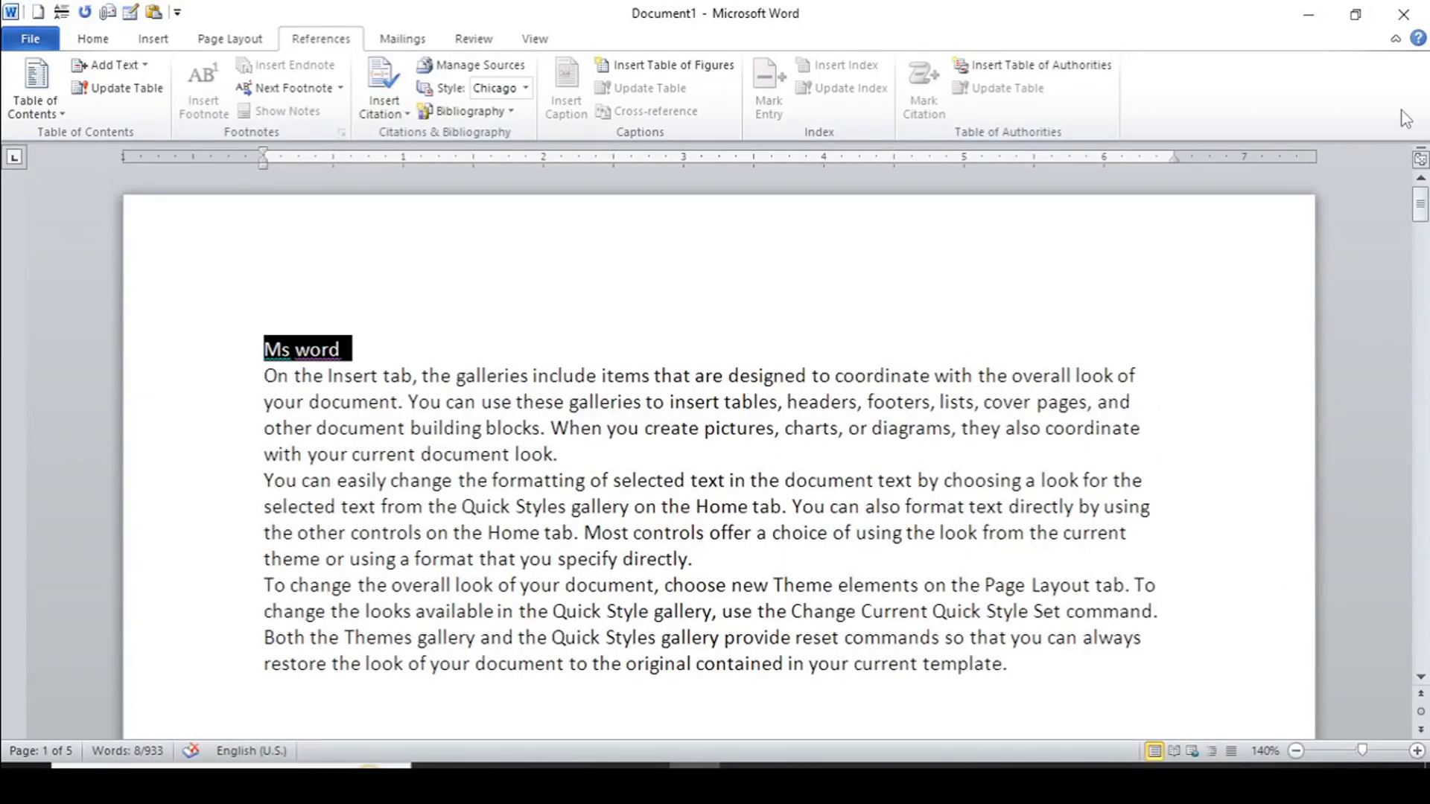
pyautogui.click(140, 69)
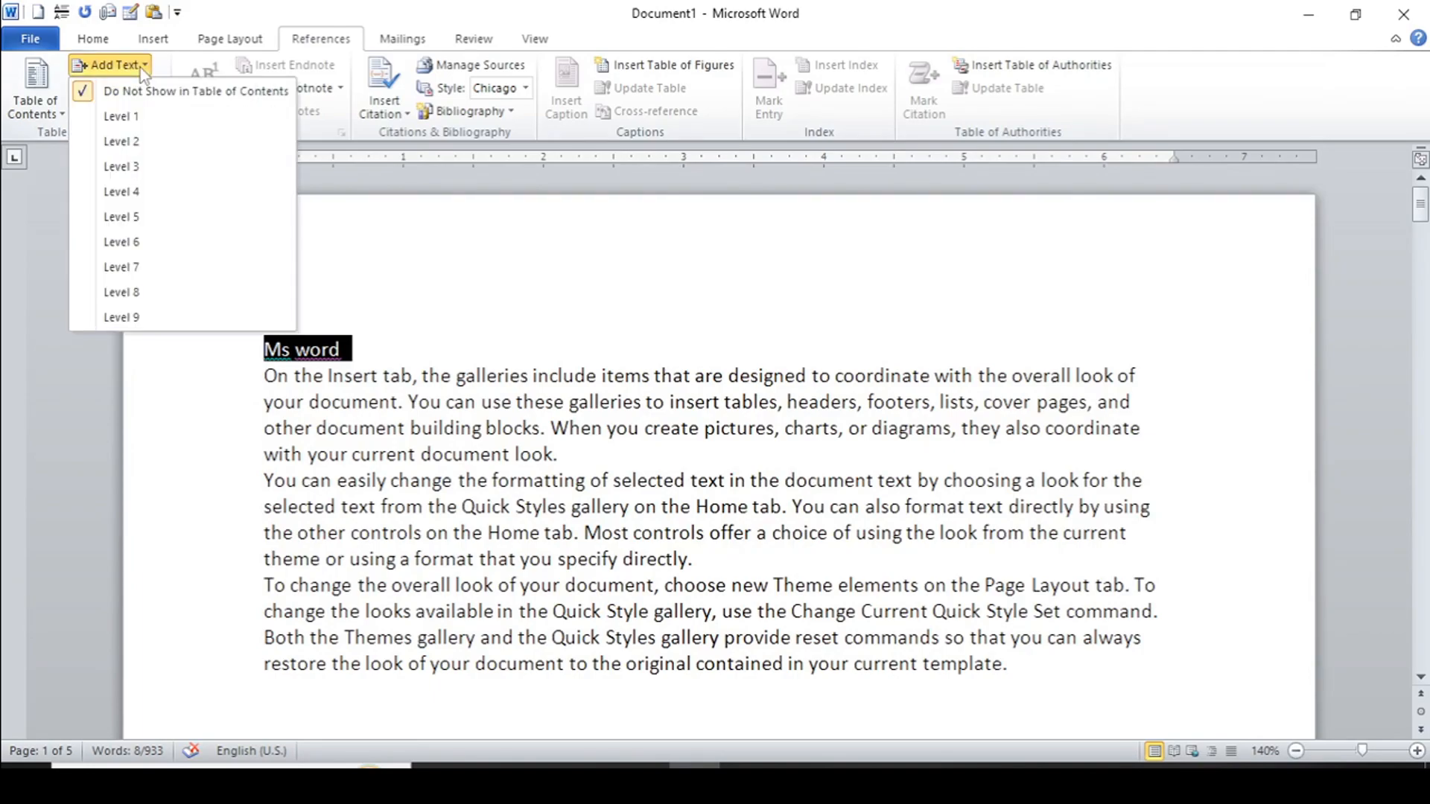
pyautogui.click(140, 117)
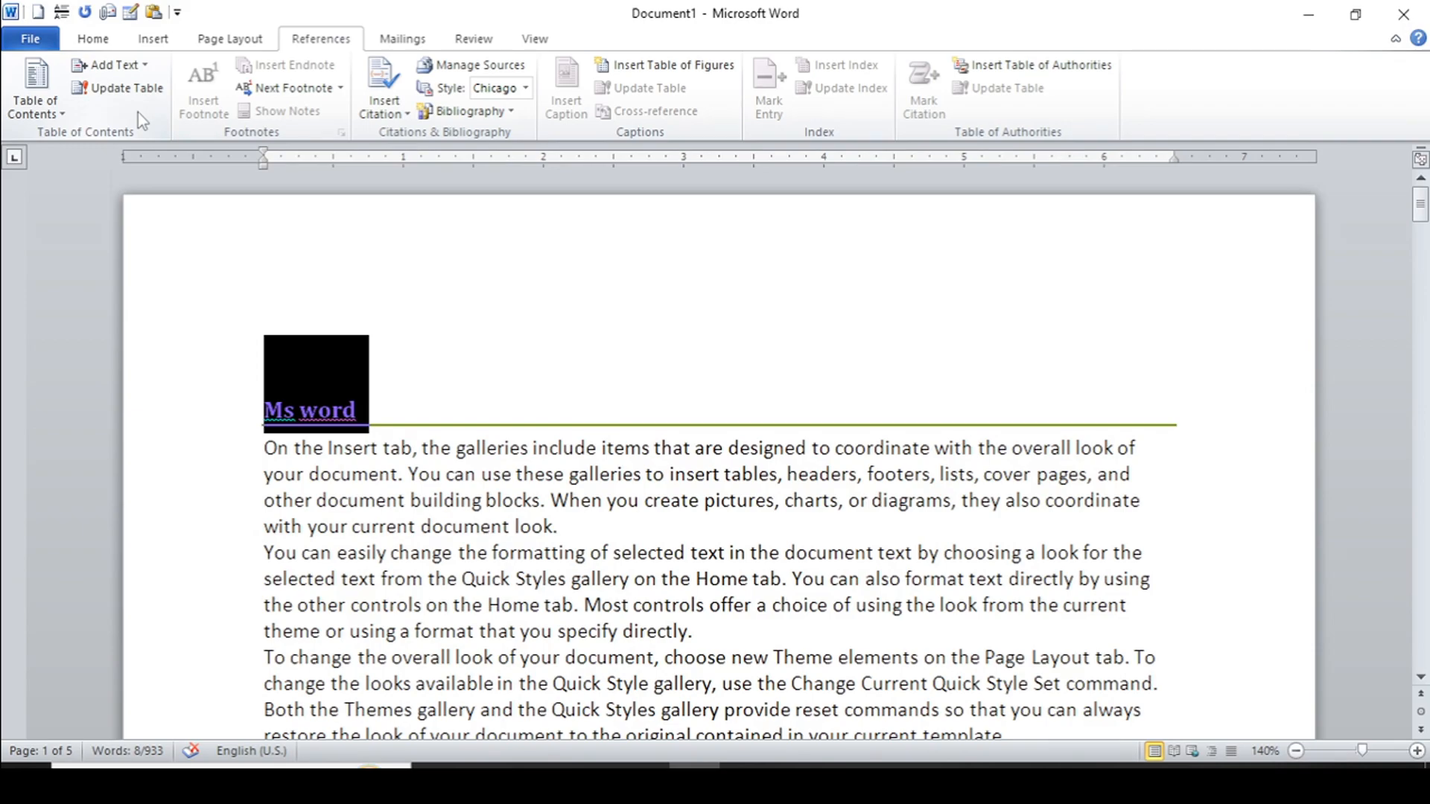
# Reduce the page's top margin to about 0.7 inch and add an empty line above the Ms word title
pyautogui.click(263, 414)
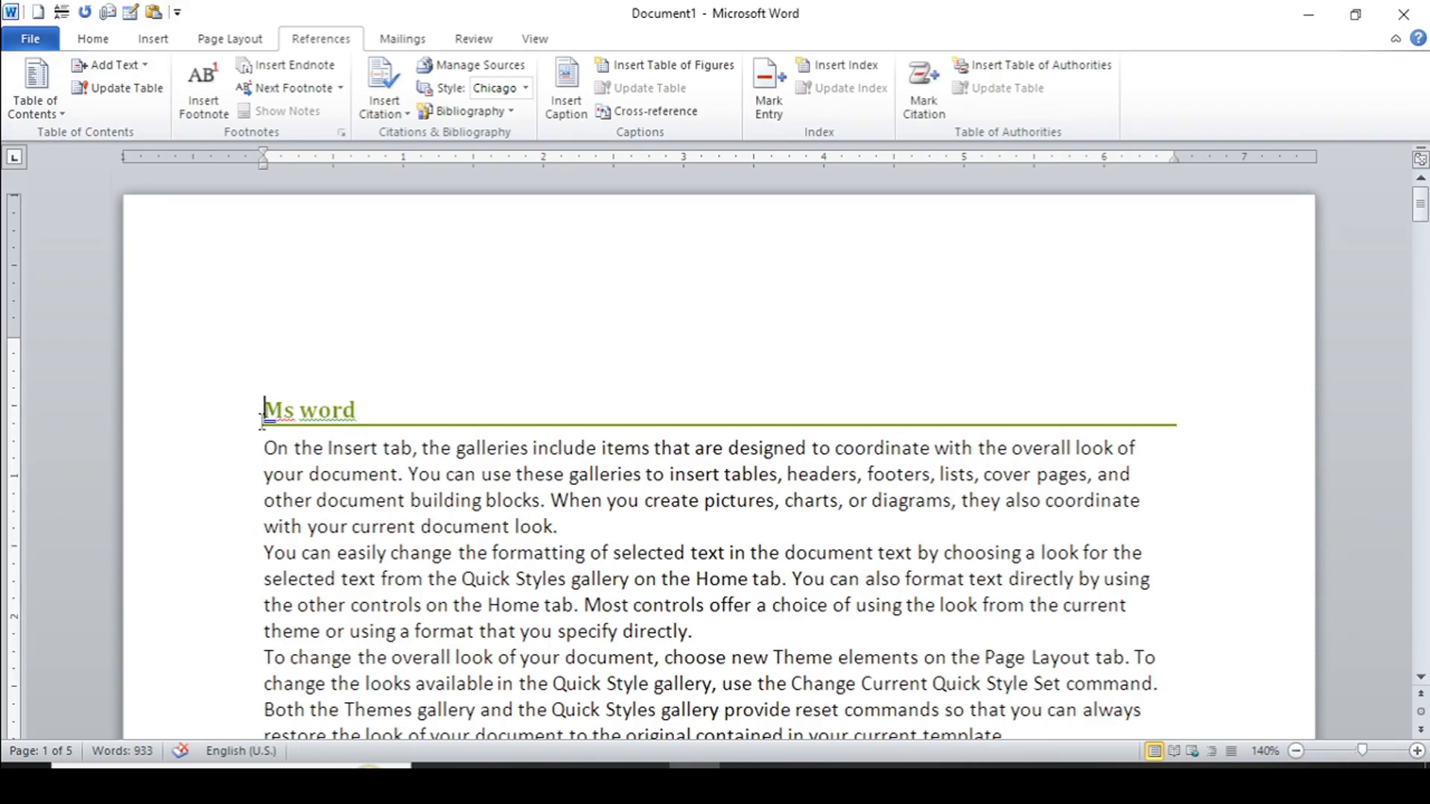
pyautogui.doubleClick(257, 350)
pyautogui.click(258, 351)
pyautogui.moveTo(13, 338); pyautogui.dragTo(13, 295)
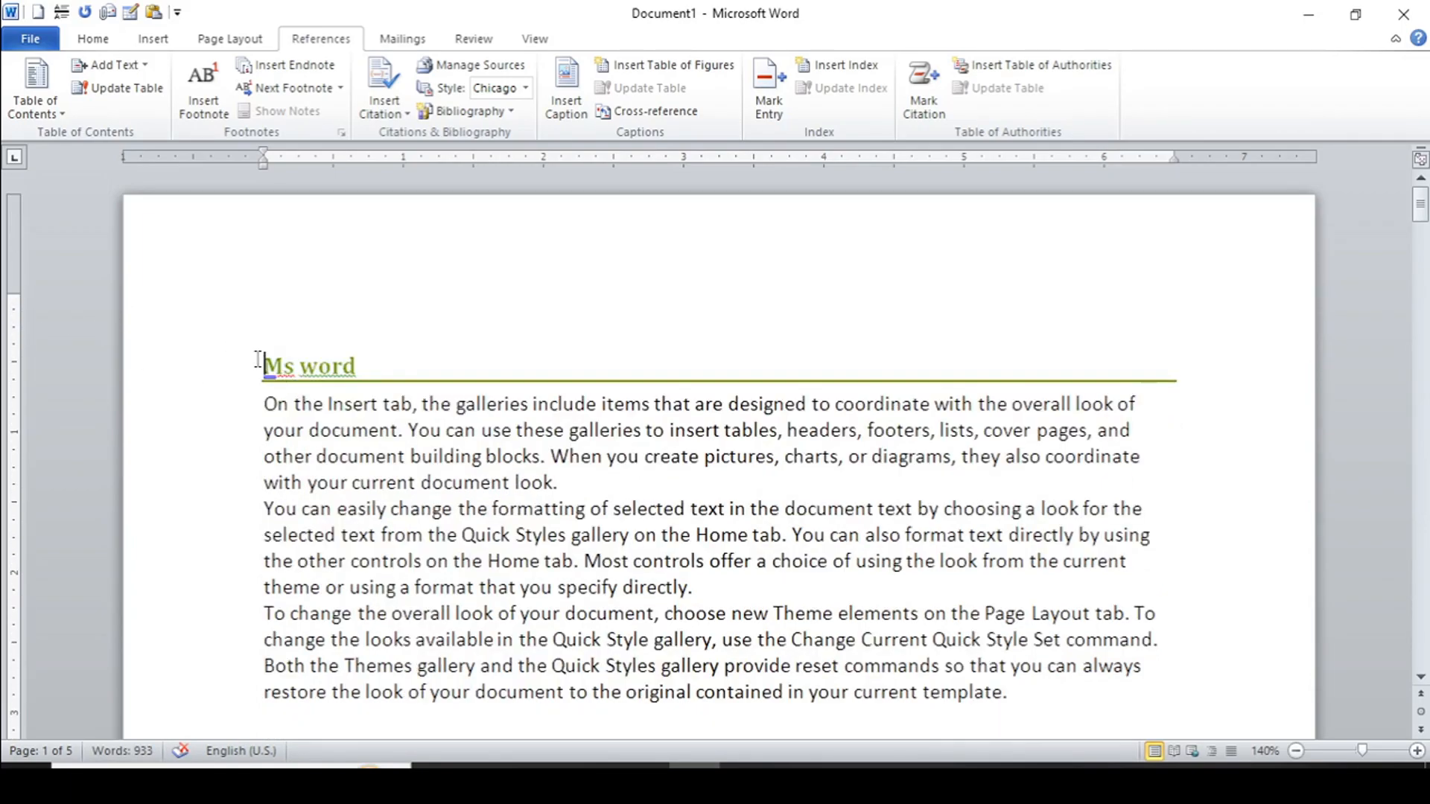
pyautogui.press('Return')
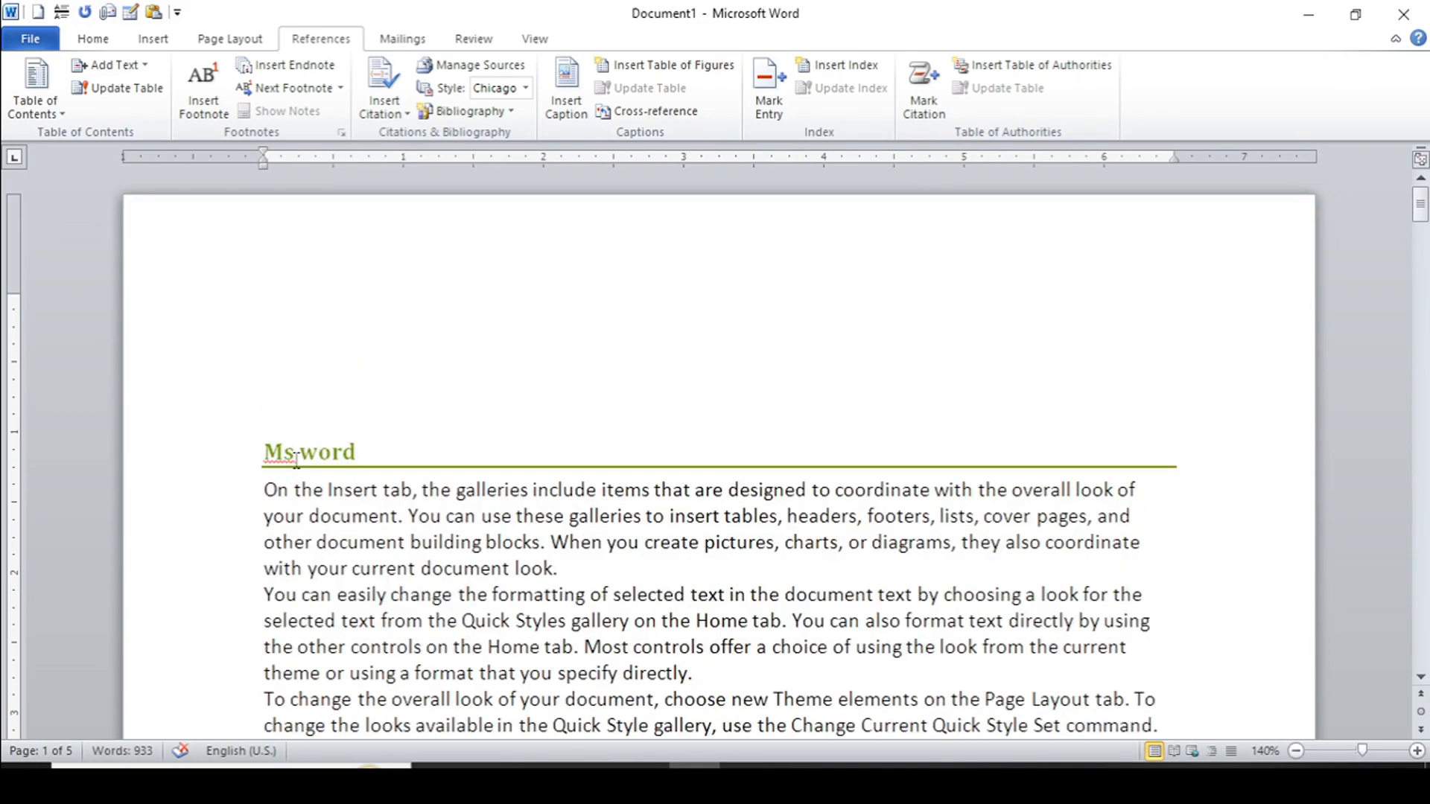
# Insert an Automatic Table 2 table of contents on the empty line above the Ms word title
pyautogui.click(264, 366)
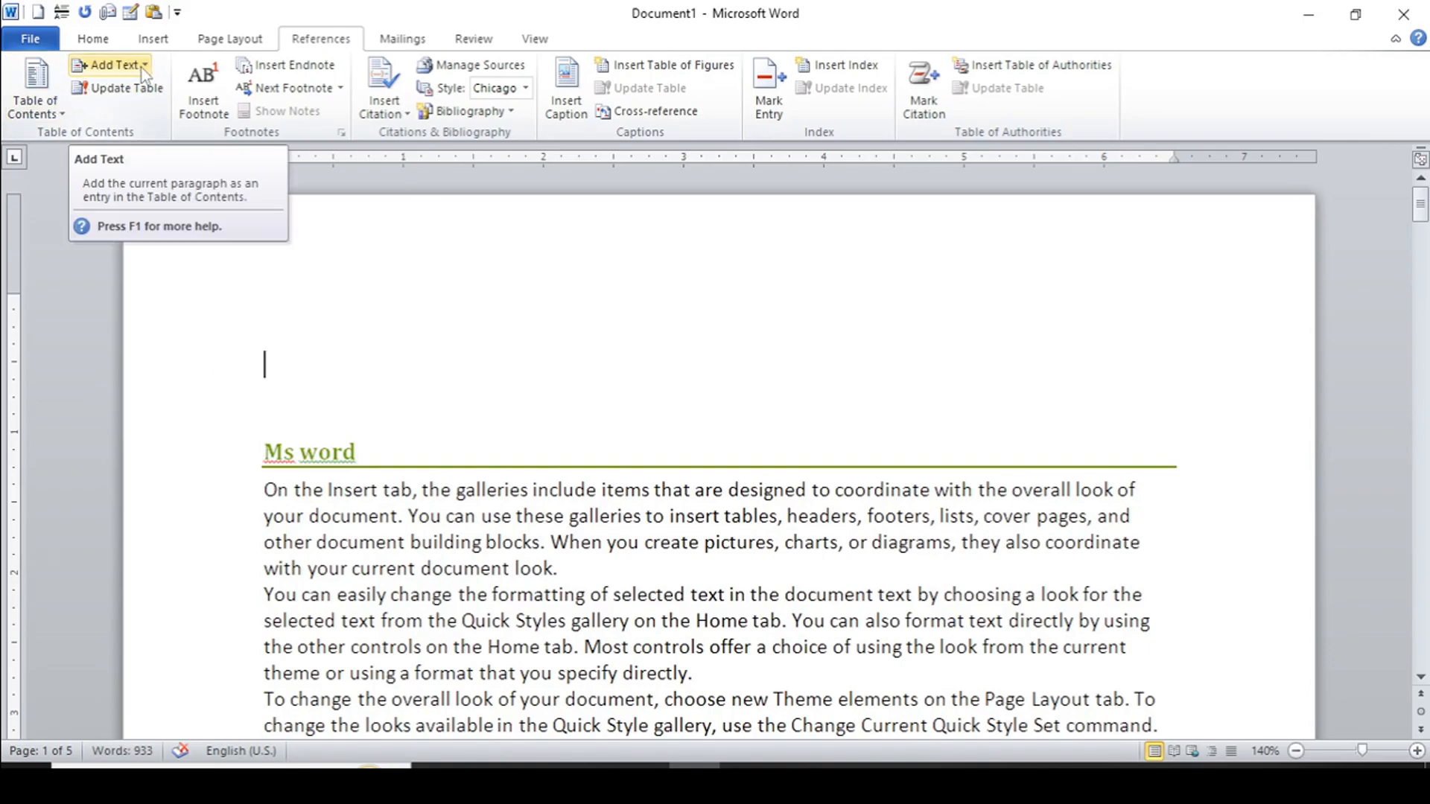
pyautogui.click(30, 104)
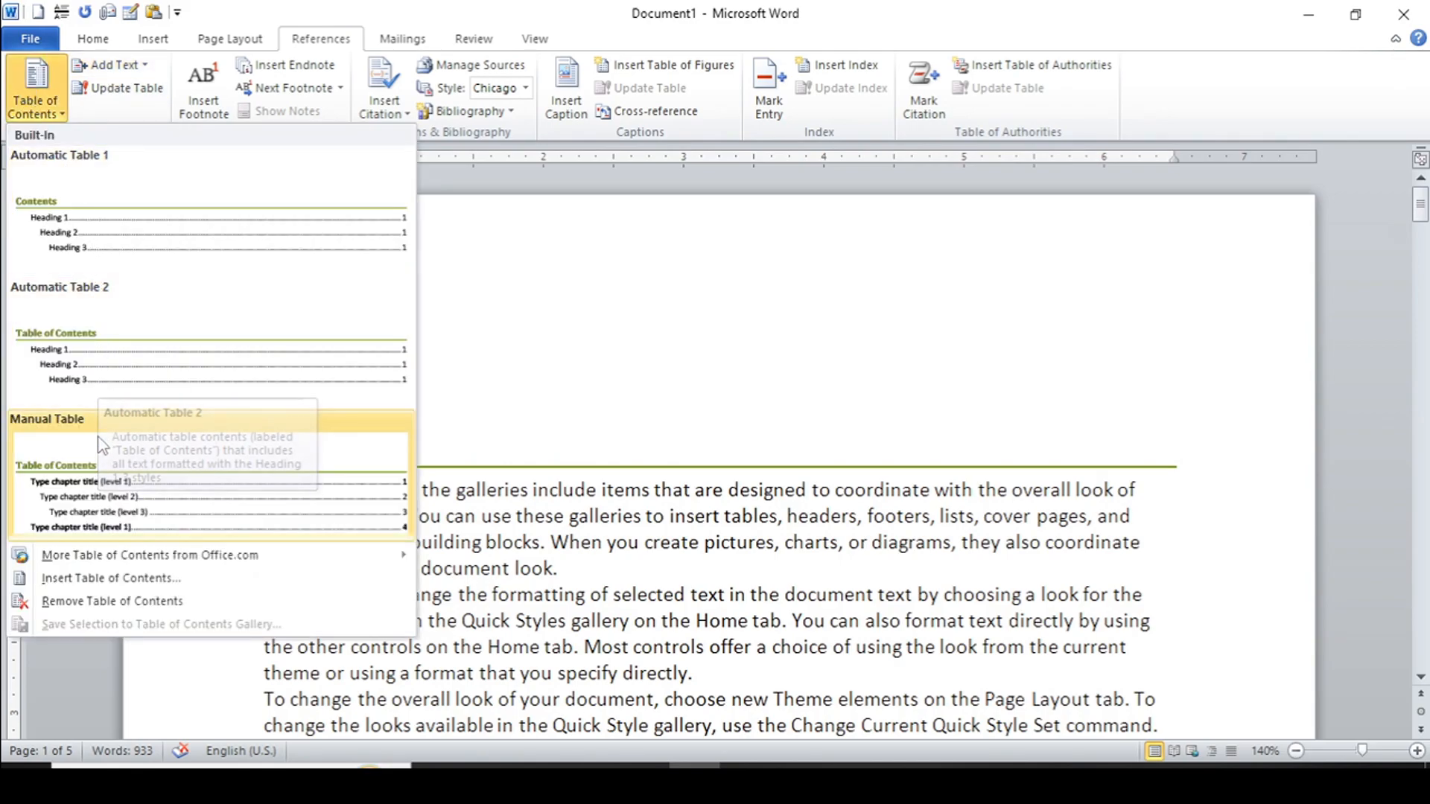
pyautogui.click(102, 383)
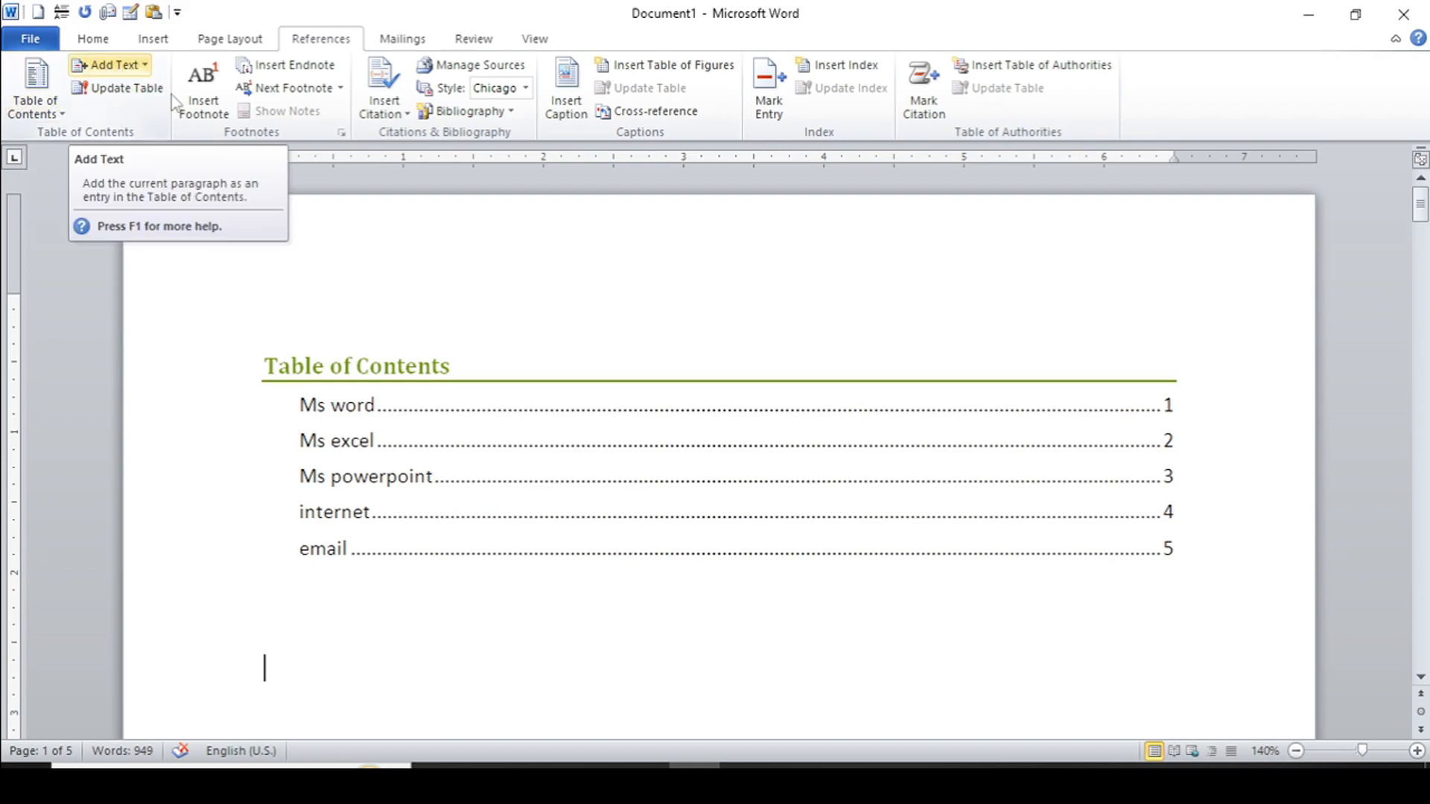
# Below the Ms word title, leave an empty line and add the lines "Home tab", "Insert tab" and "Page layout" above the body text
pyautogui.moveTo(1421, 223); pyautogui.dragTo(1422, 249)
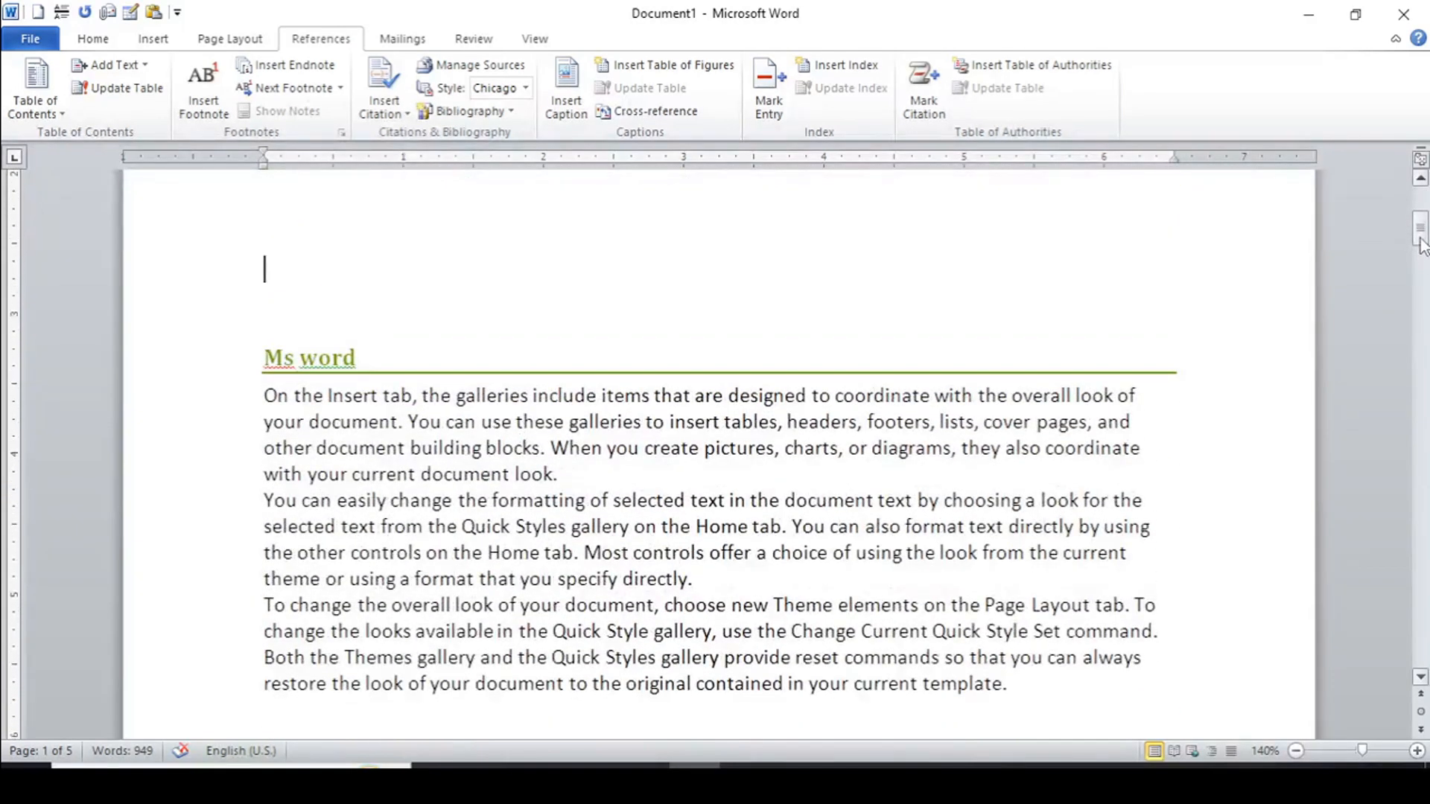
pyautogui.click(256, 401)
pyautogui.press('Return')
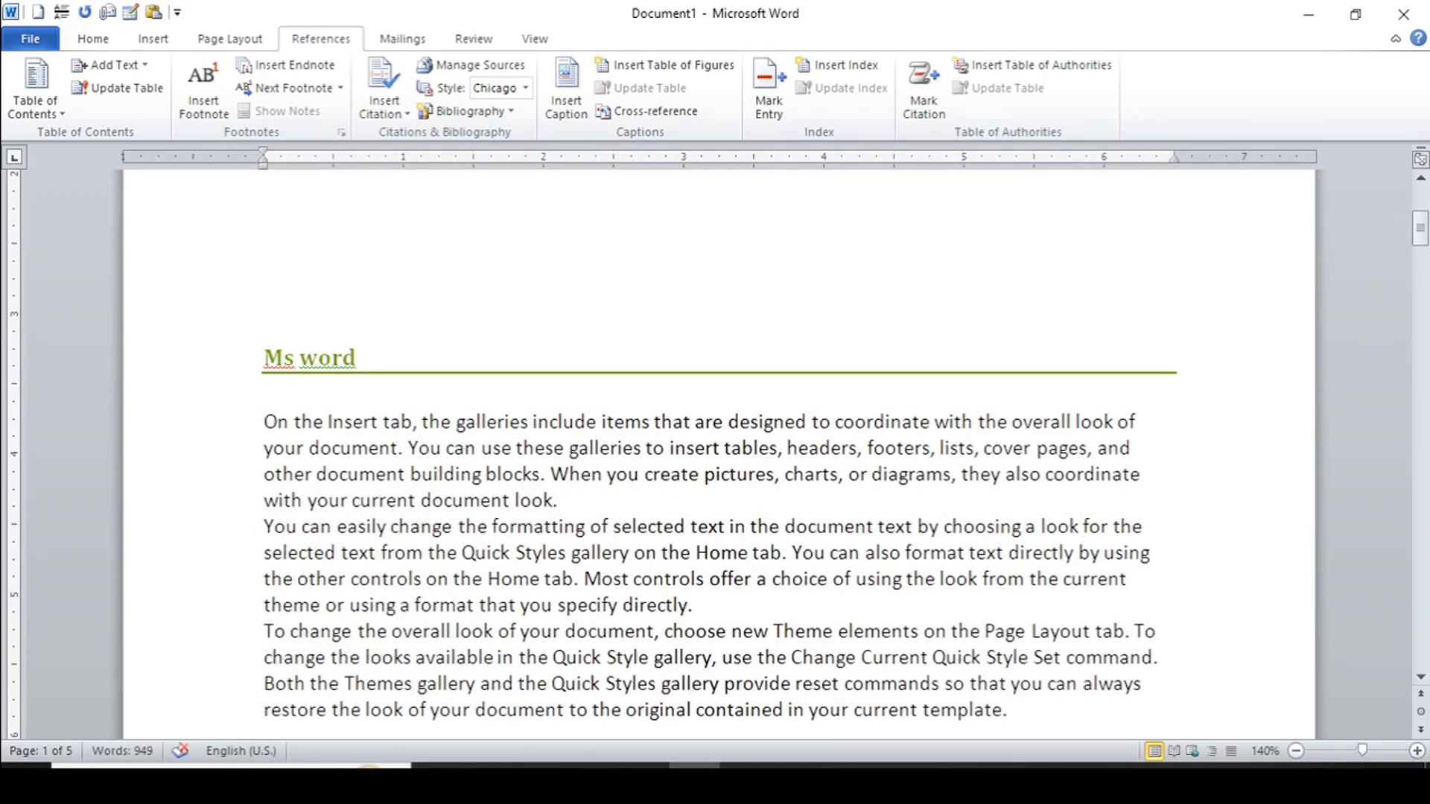
pyautogui.write('home ta')
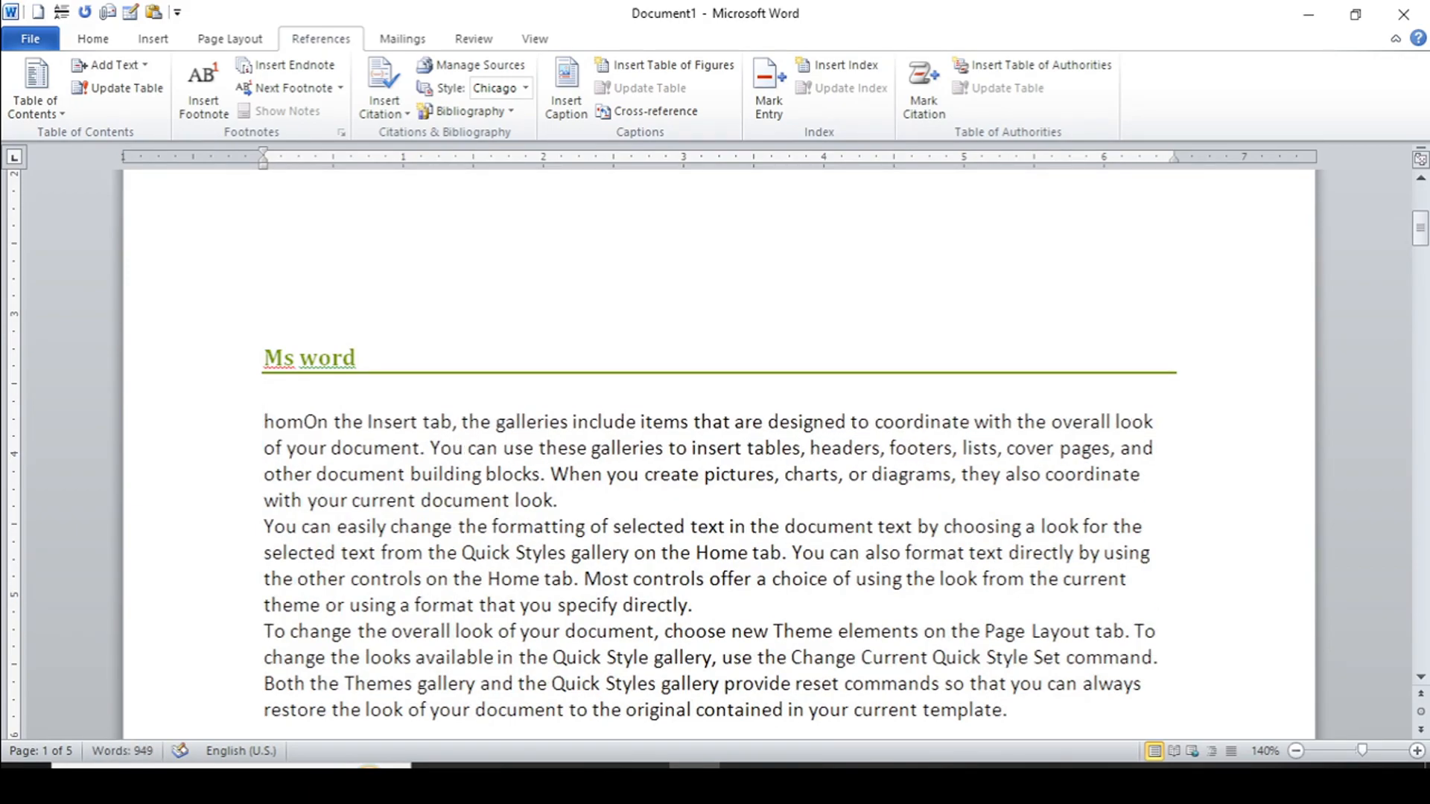
pyautogui.write('b')
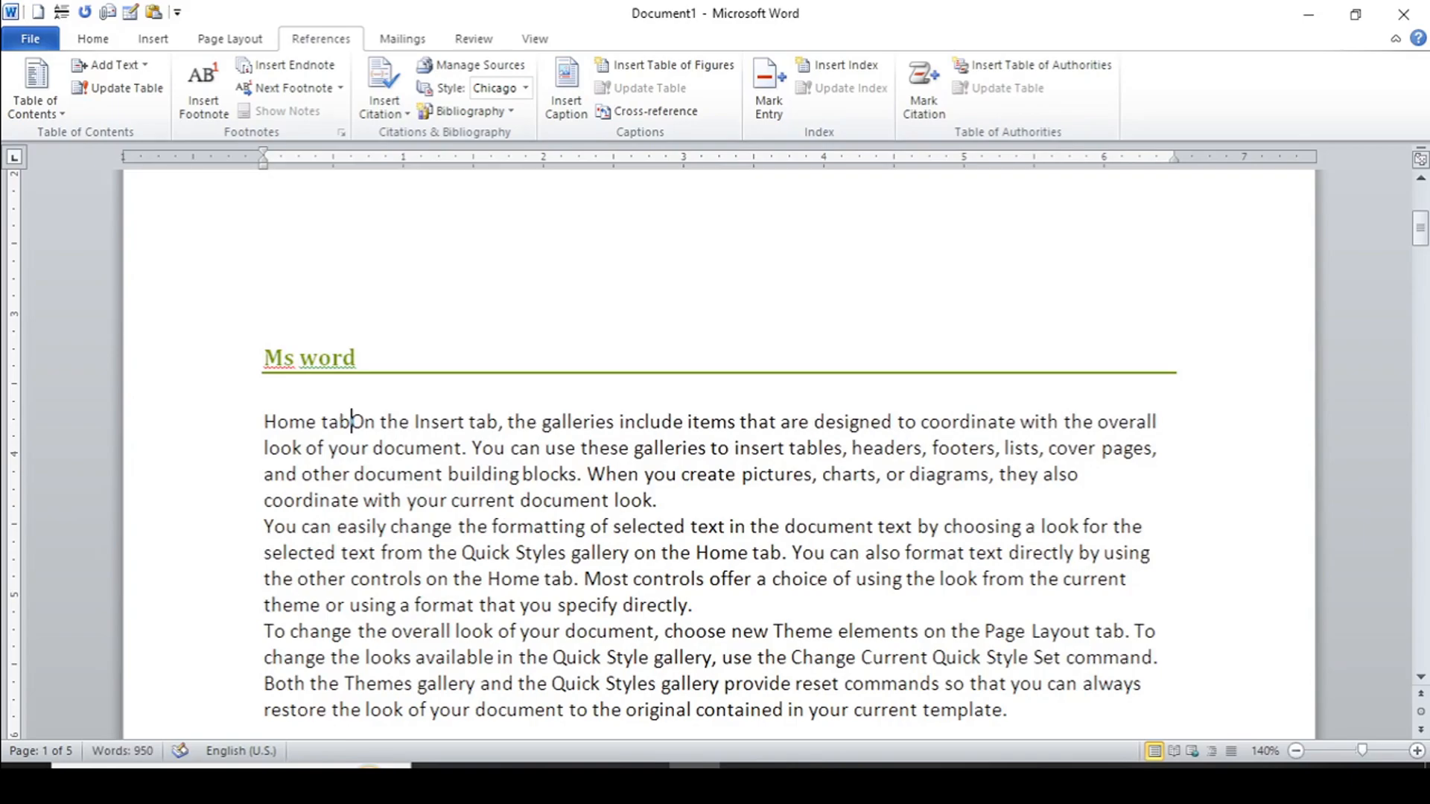
pyautogui.press('Return')
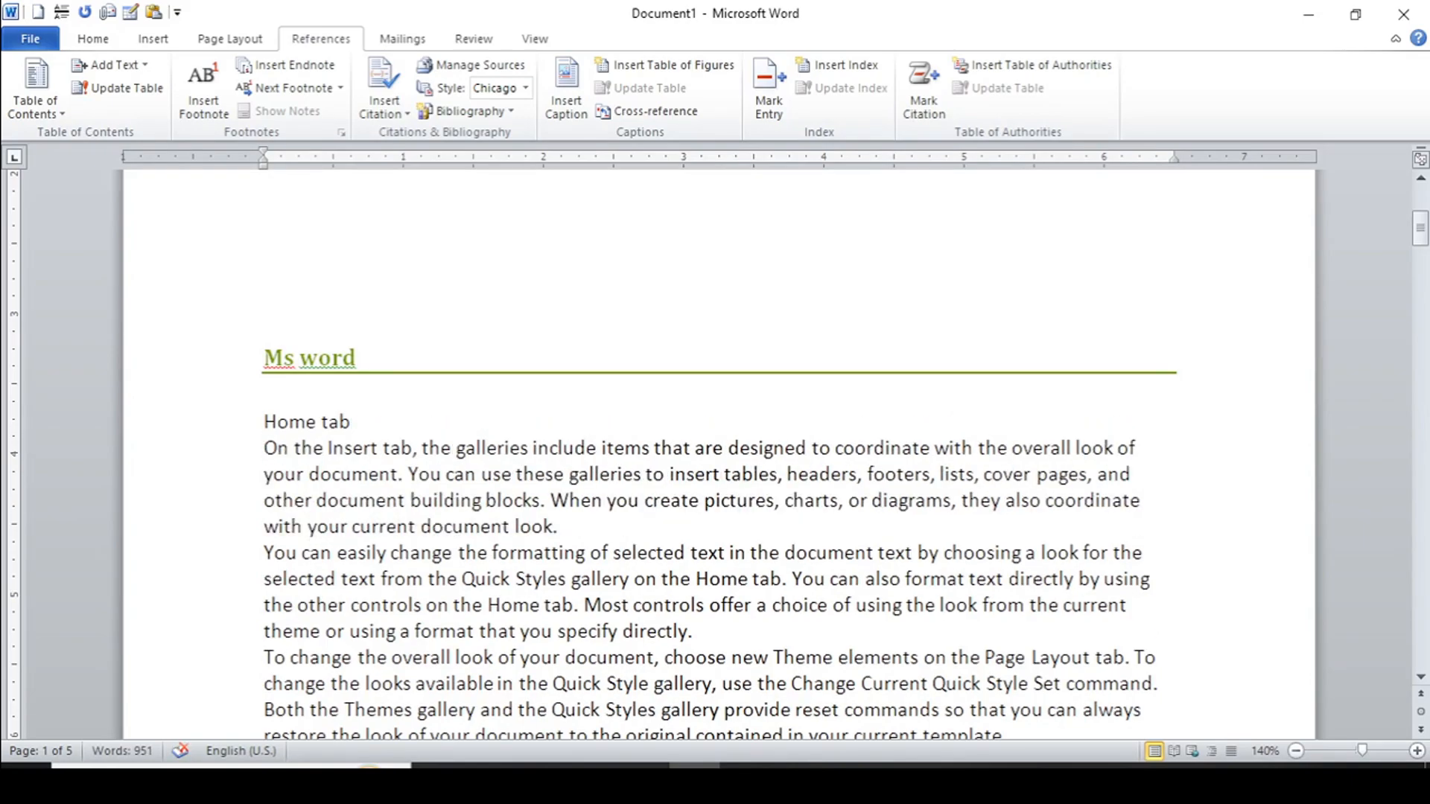
pyautogui.write('insert')
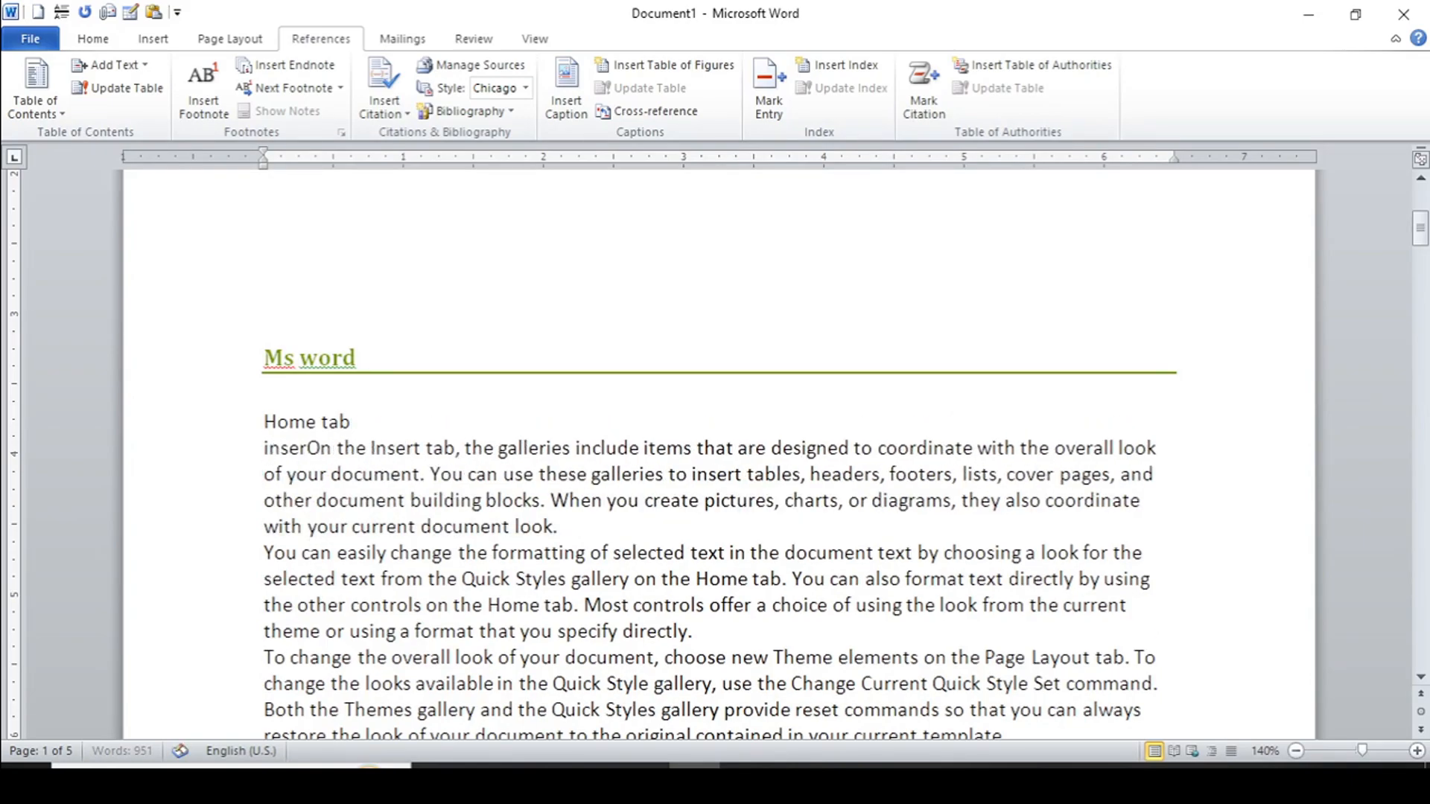
pyautogui.write(' tab')
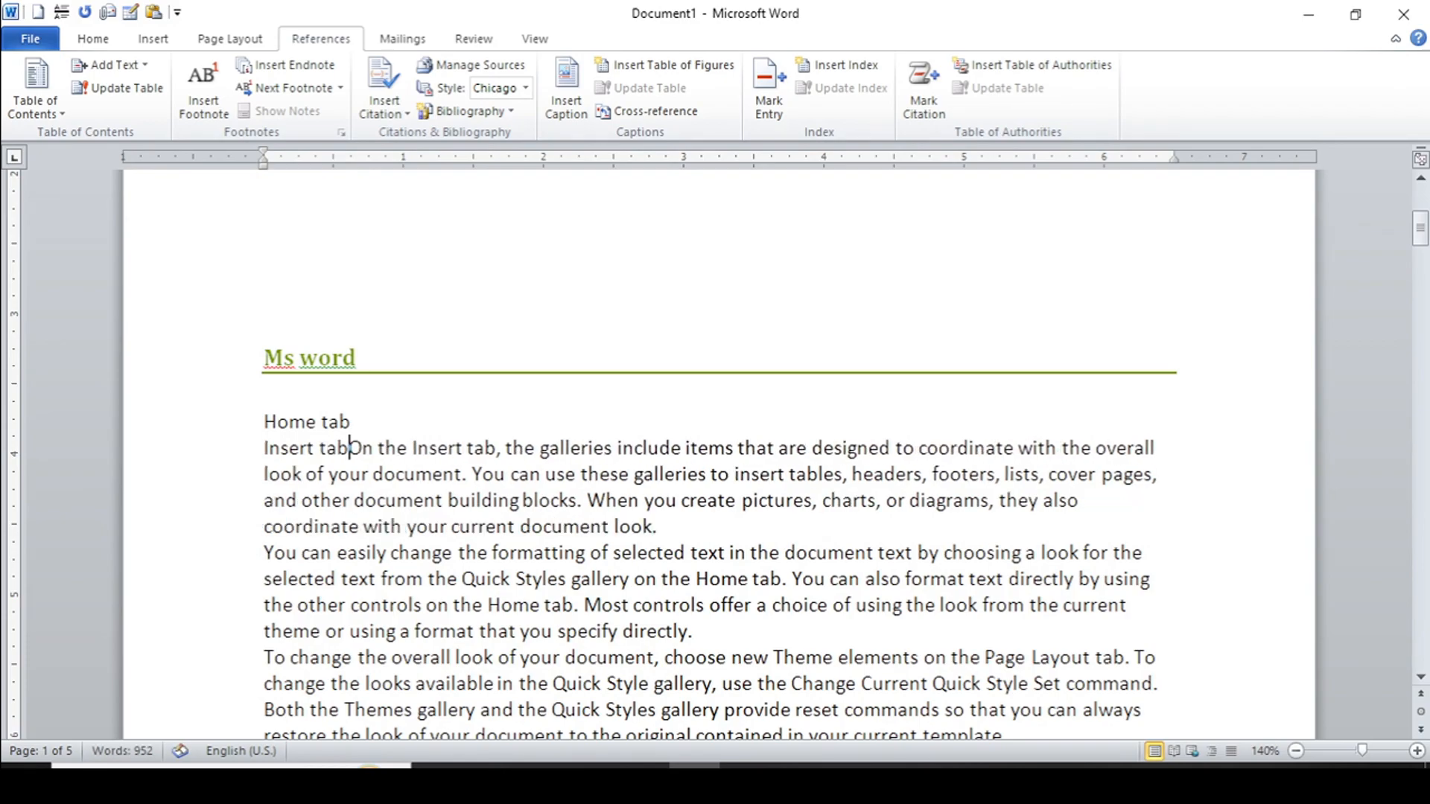
pyautogui.press('Return')
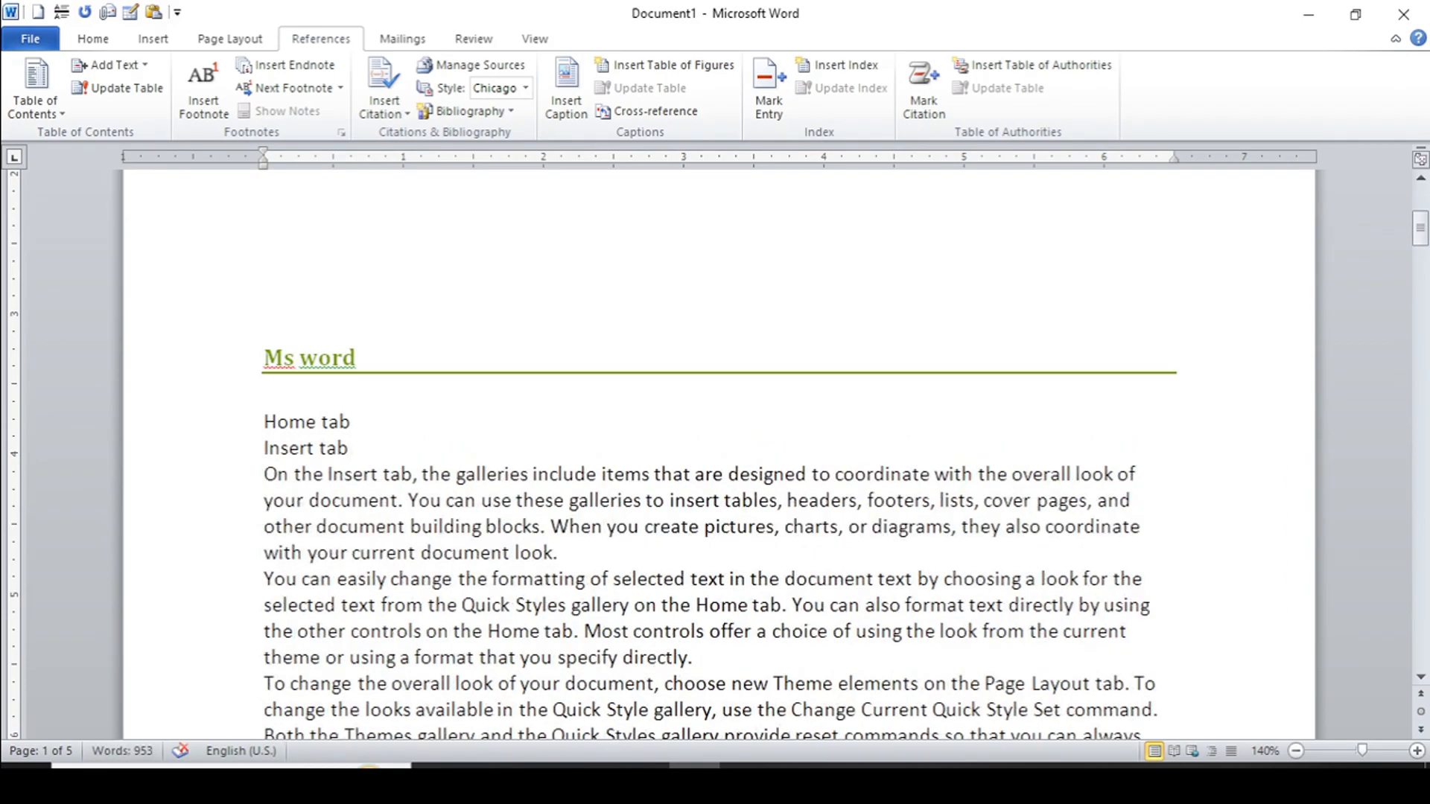
pyautogui.write('page ')
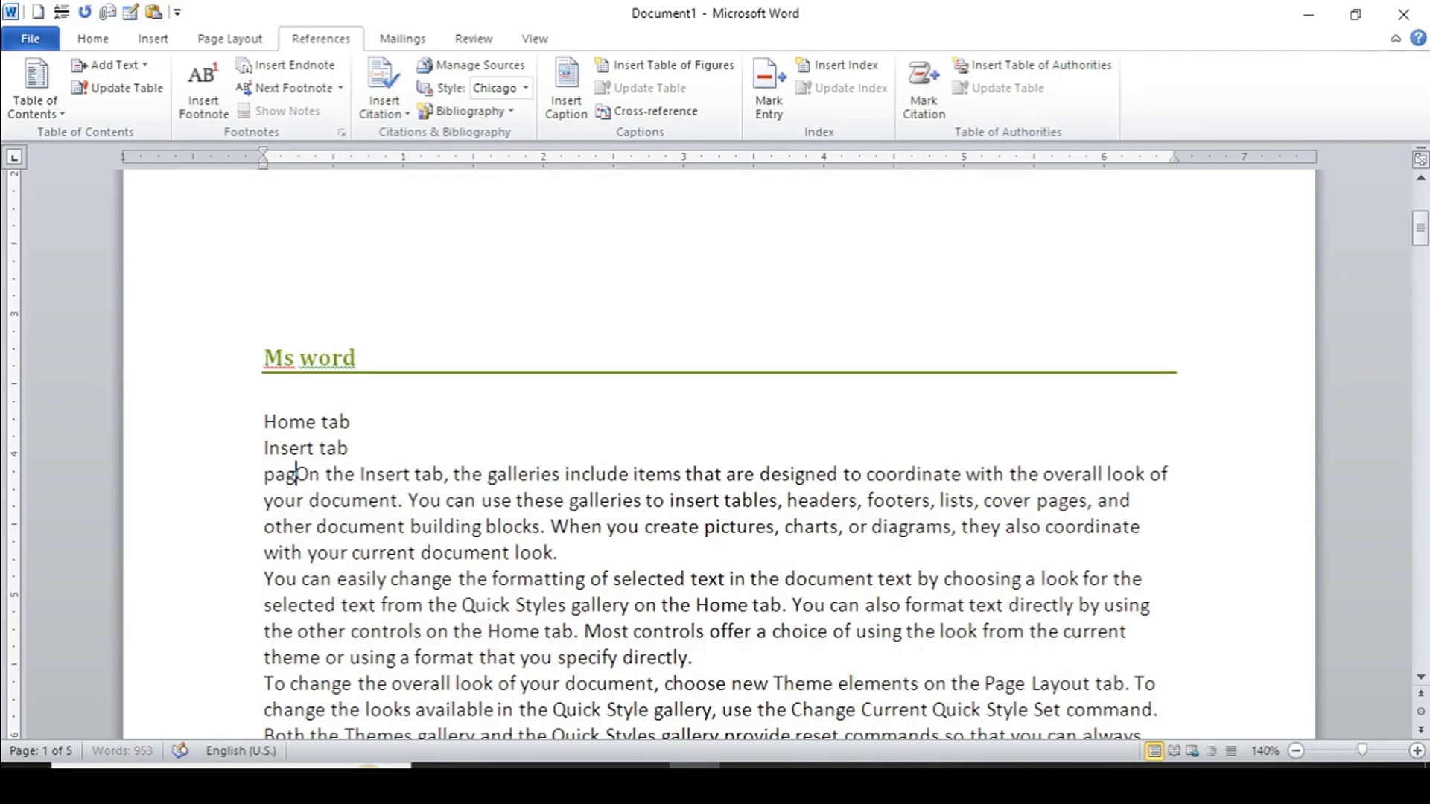
pyautogui.write('l')
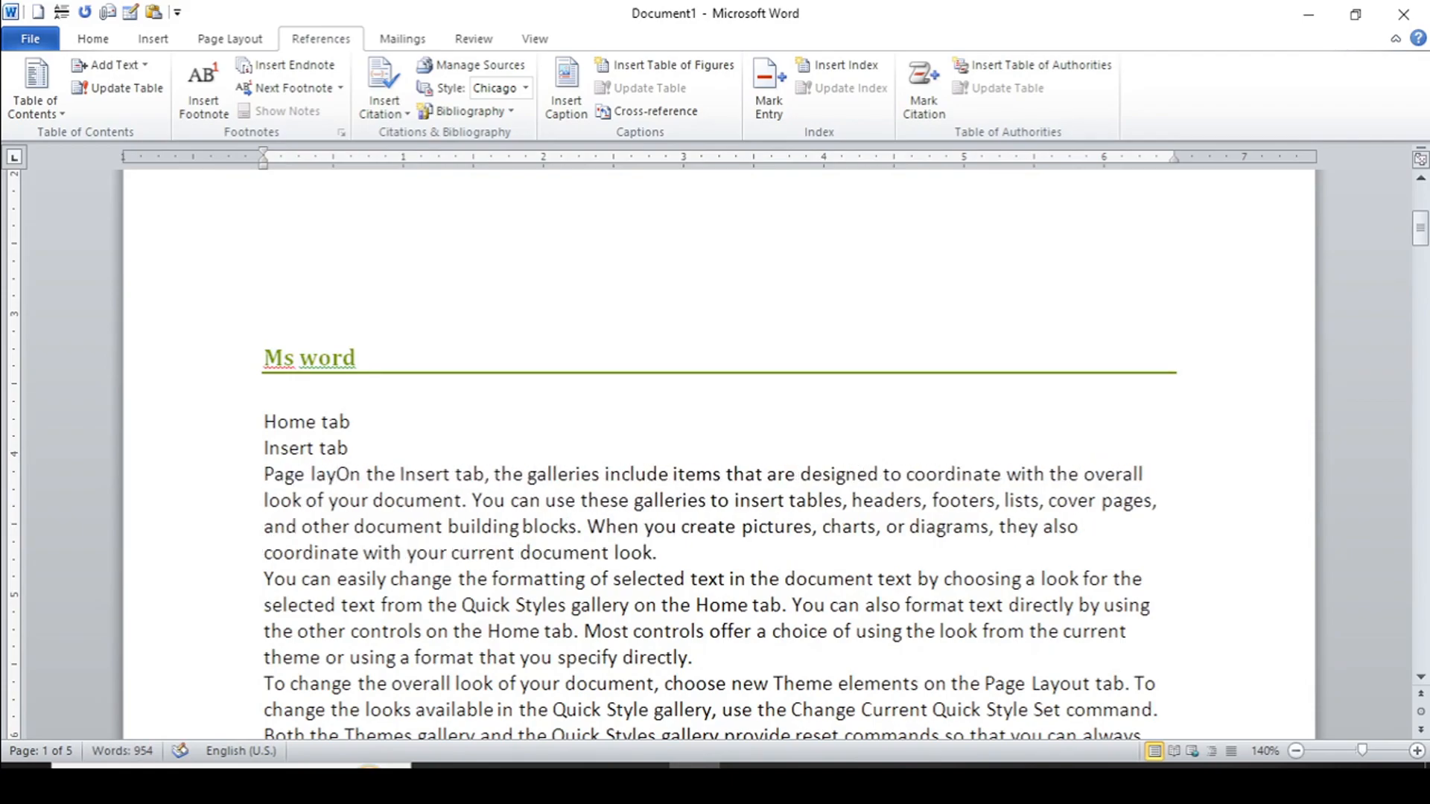
pyautogui.write('ayout')
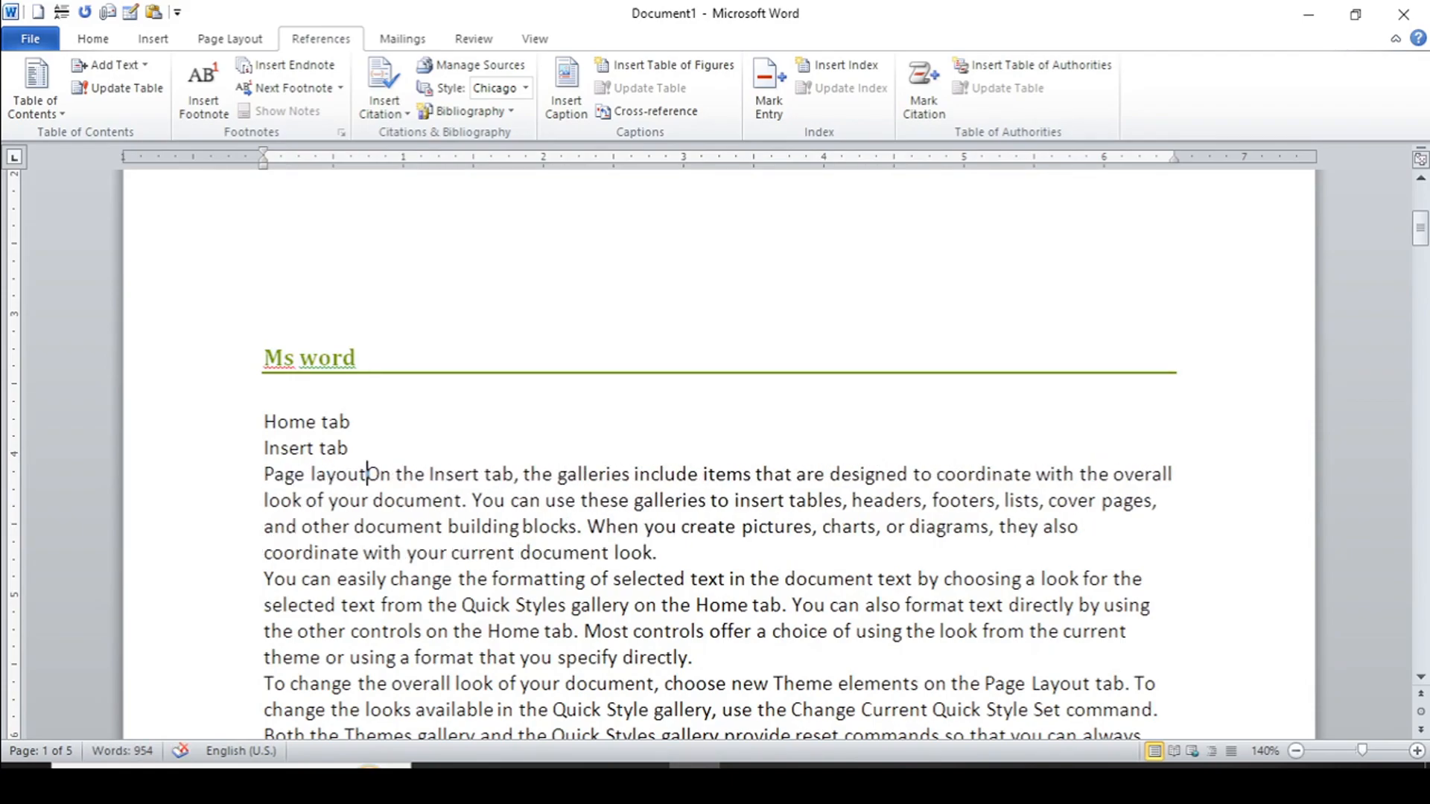
pyautogui.press('Return')
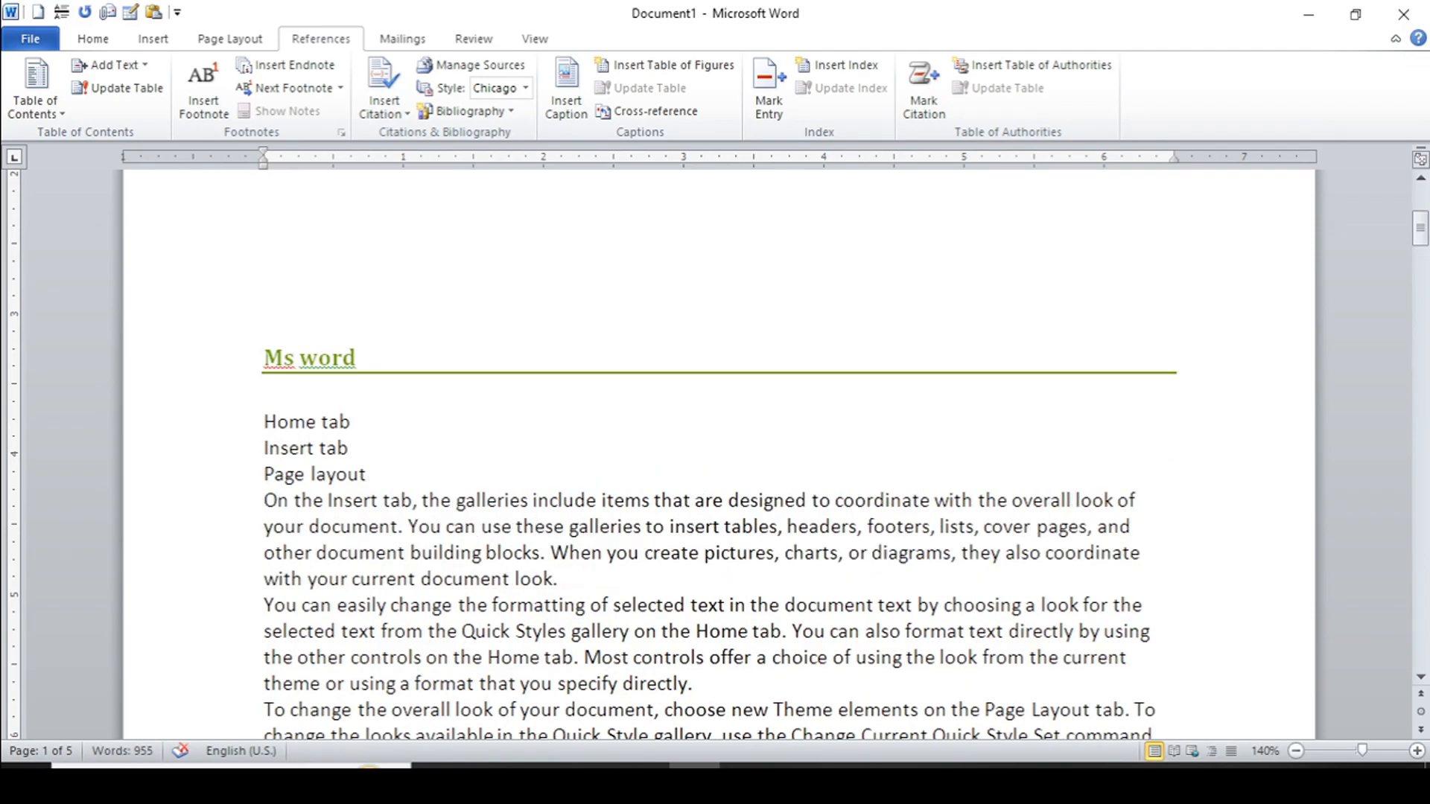
# Assign table of contents Level 2 to the Home tab, Insert tab and Page layout lines
pyautogui.moveTo(259, 402); pyautogui.dragTo(376, 475)
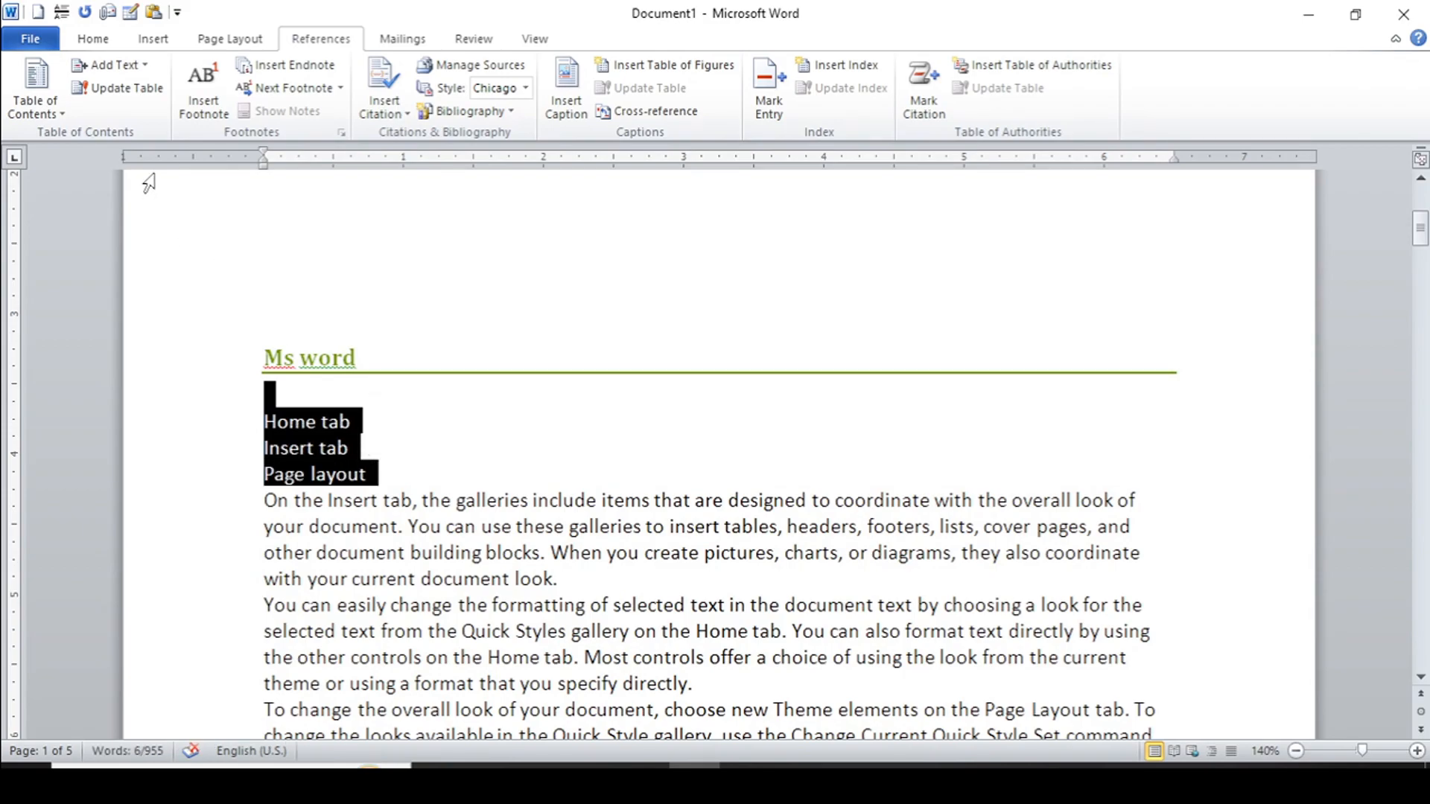
pyautogui.click(137, 66)
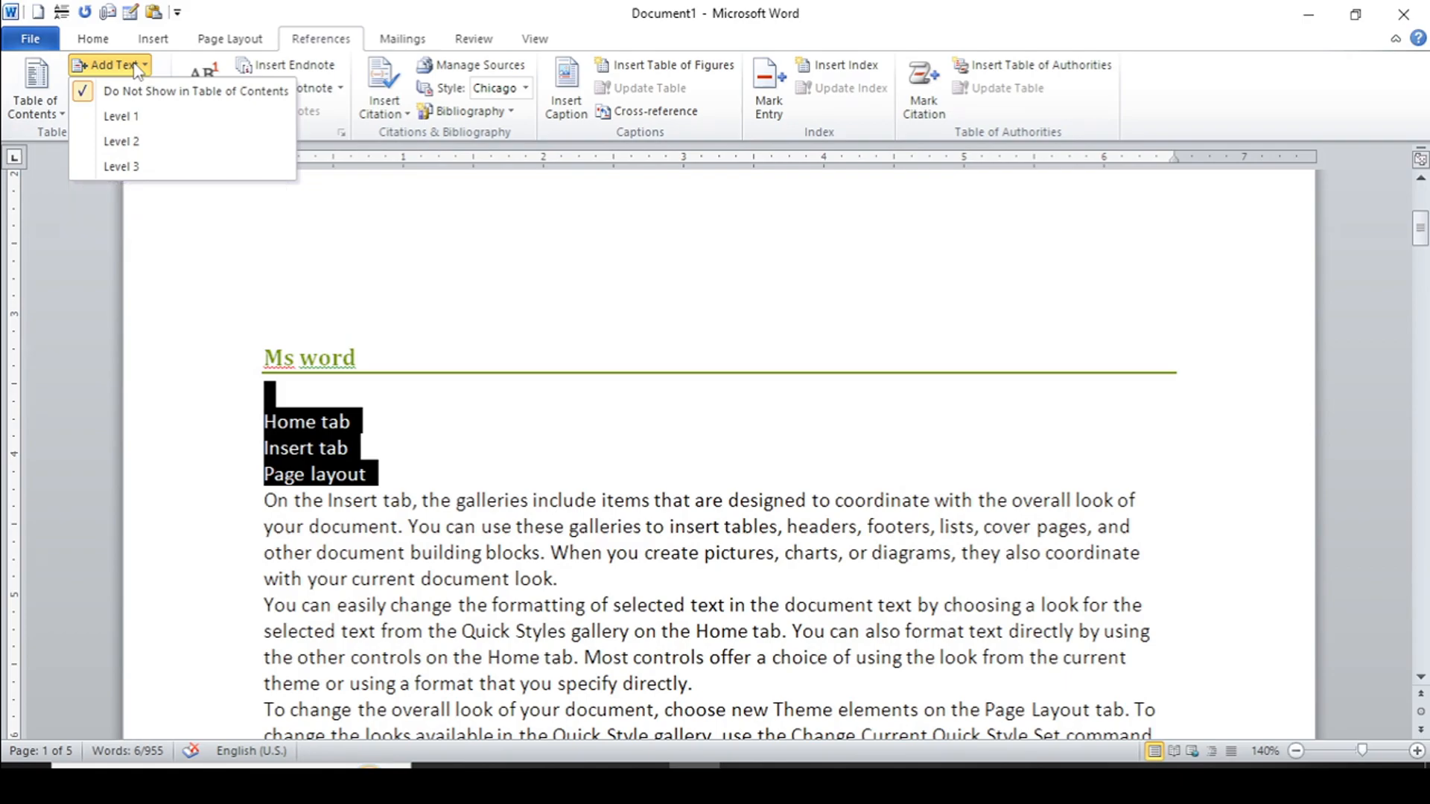
pyautogui.click(131, 143)
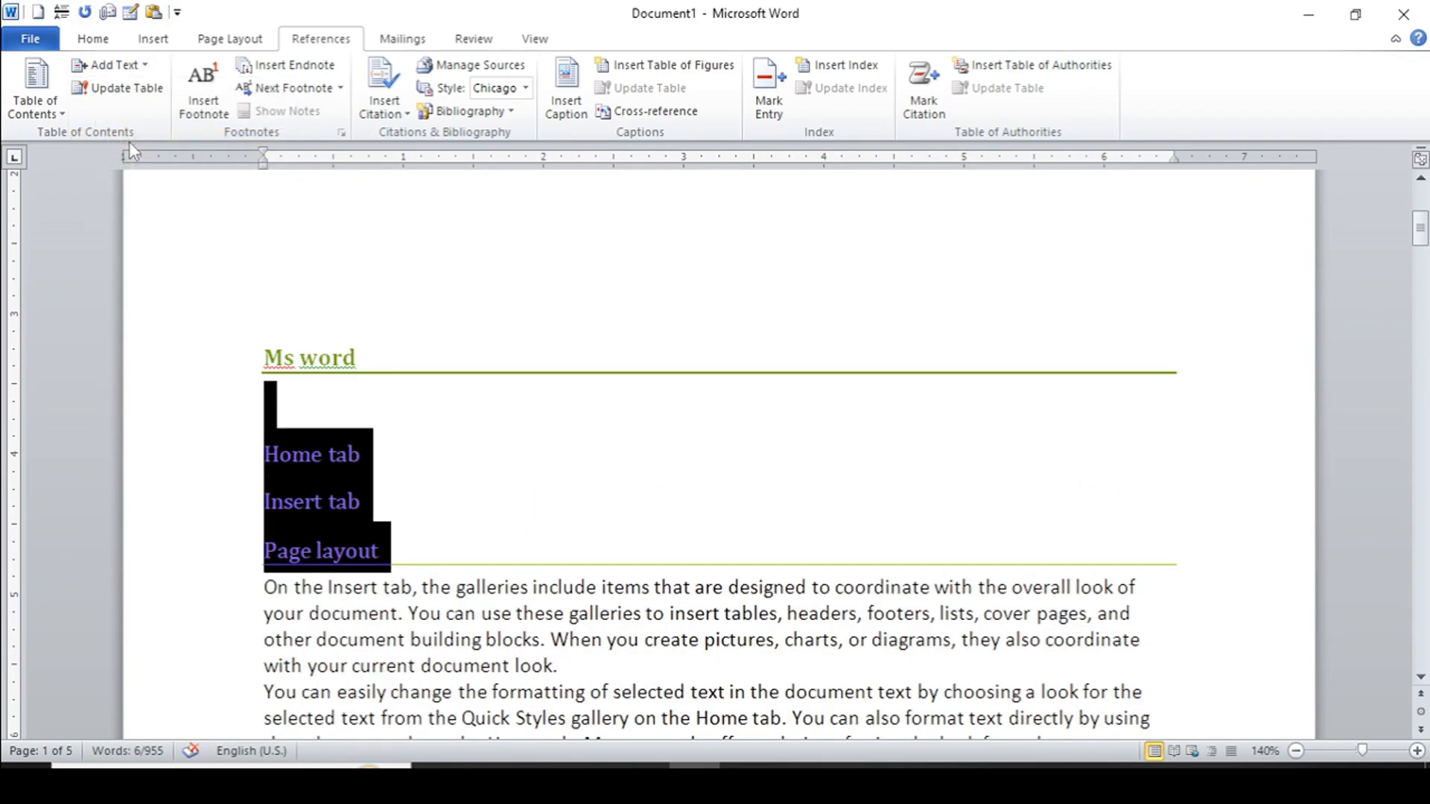
pyautogui.click(450, 467)
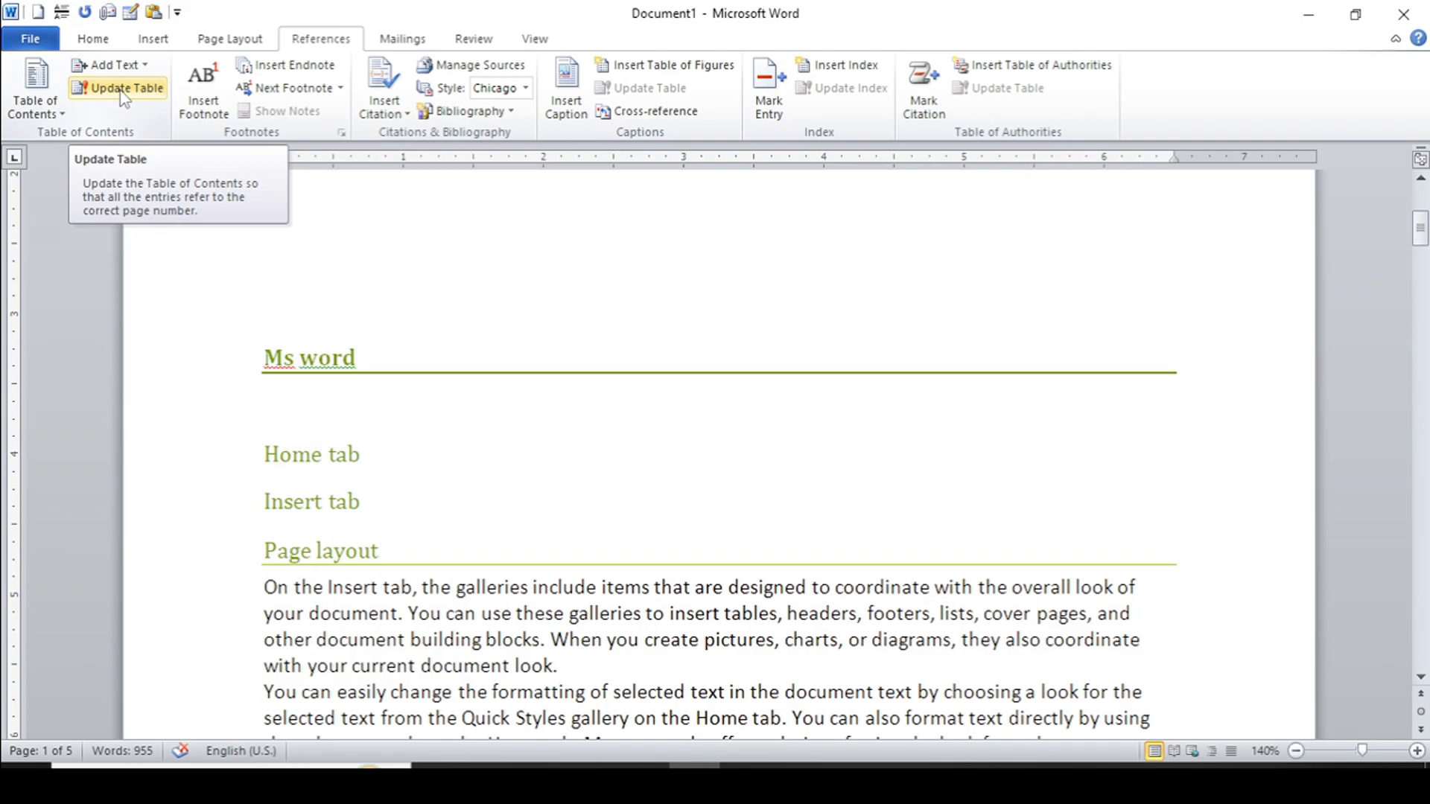
# Update the entire table of contents on the first page to include the Level 2 headings
pyautogui.moveTo(1420, 236); pyautogui.dragTo(1421, 211)
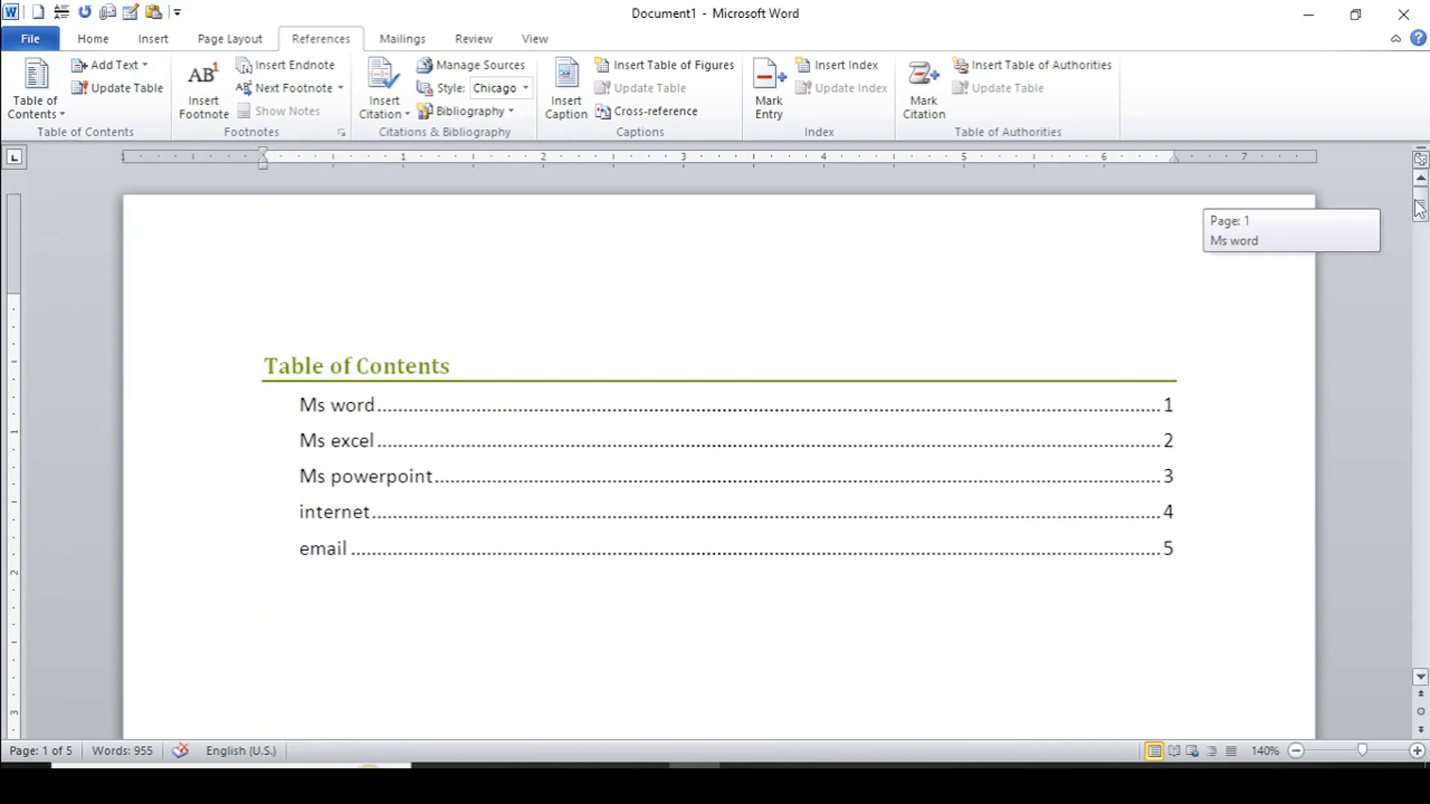
pyautogui.click(739, 491)
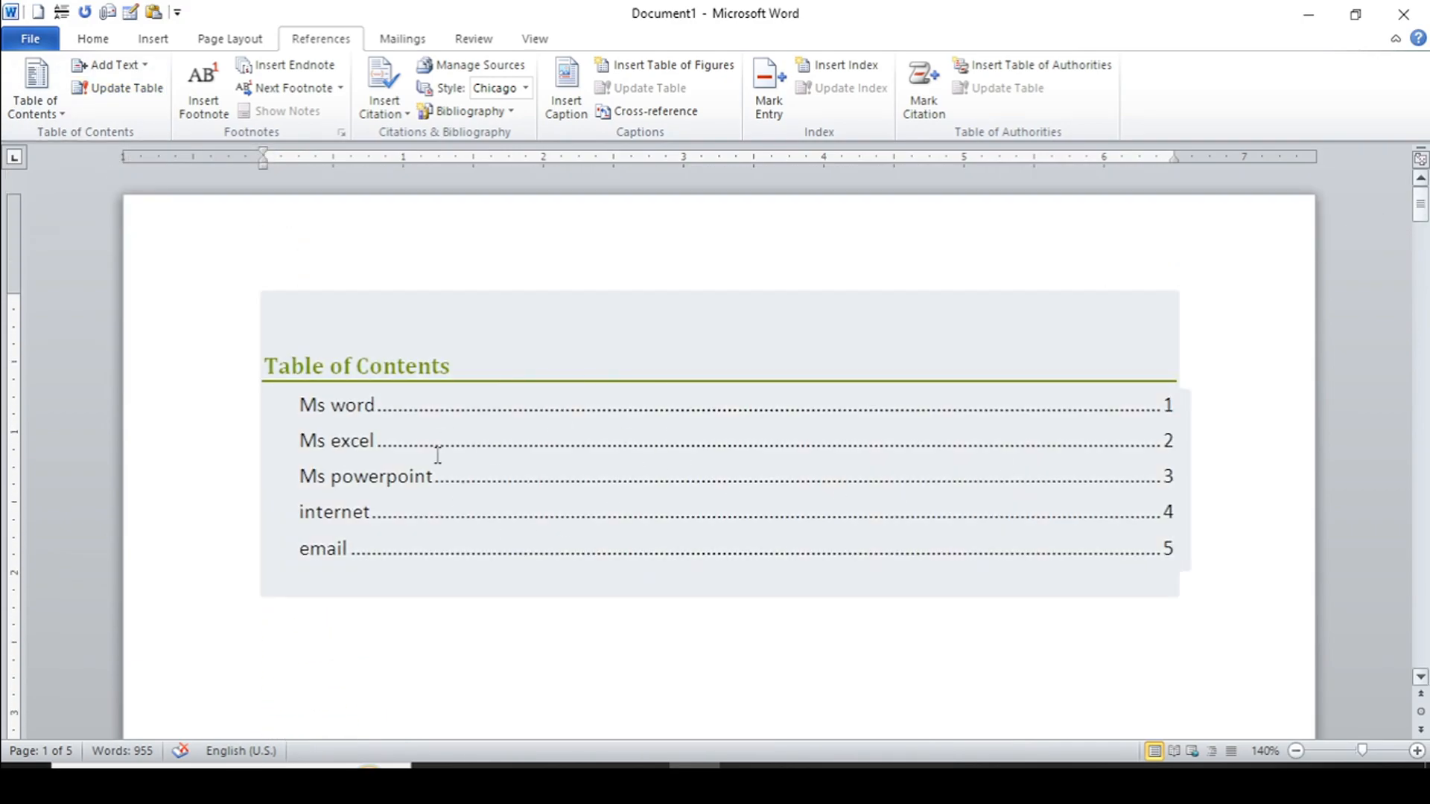
pyautogui.click(126, 100)
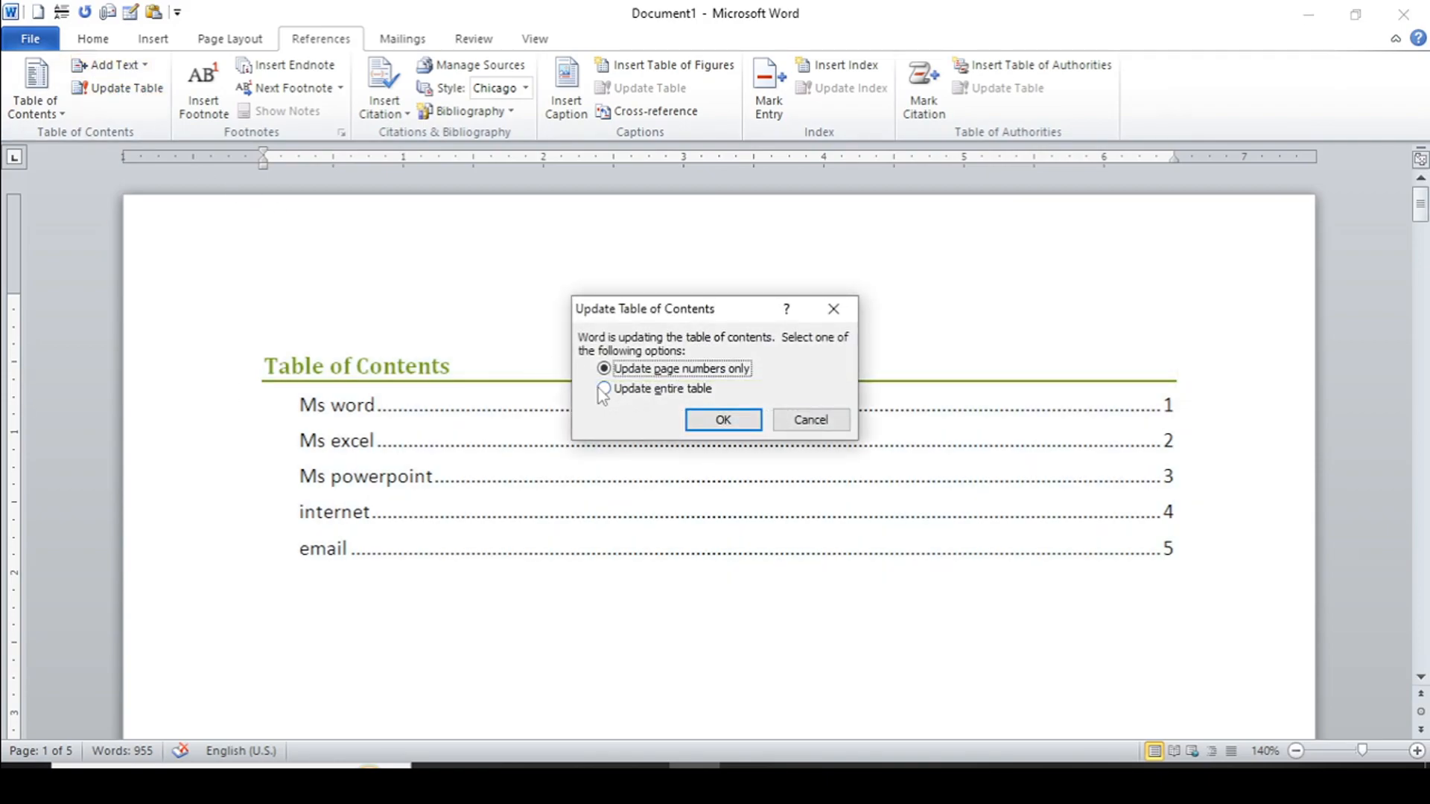
pyautogui.click(646, 390)
pyautogui.click(729, 425)
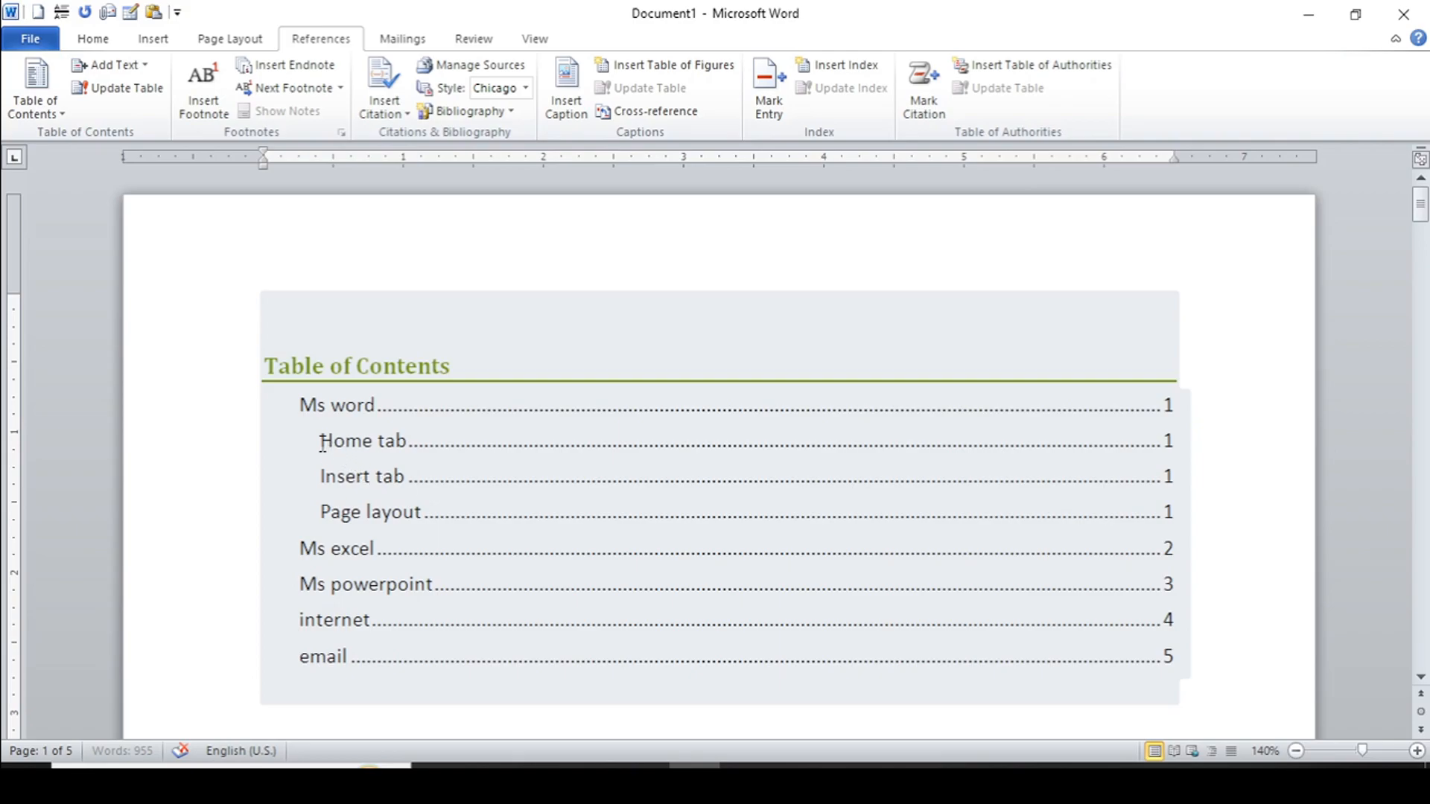
pyautogui.click(324, 445)
pyautogui.click(450, 506)
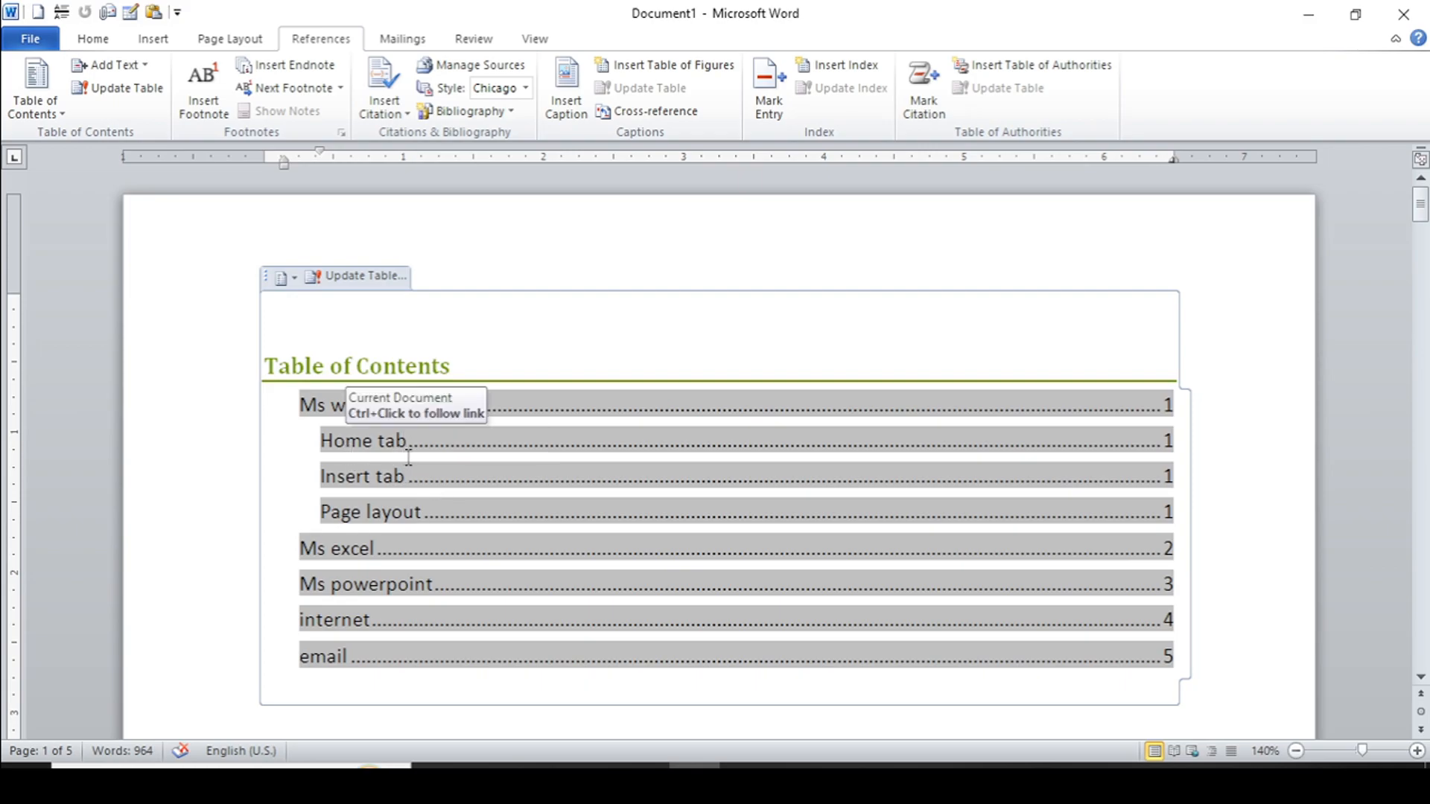
# Add the lines "Clipbord group" and "Font group" below the Home tab heading
pyautogui.moveTo(1423, 216)
pyautogui.mouseDown()
pyautogui.moveTo(1422, 257)
pyautogui.moveTo(1423, 242)
pyautogui.mouseUp()
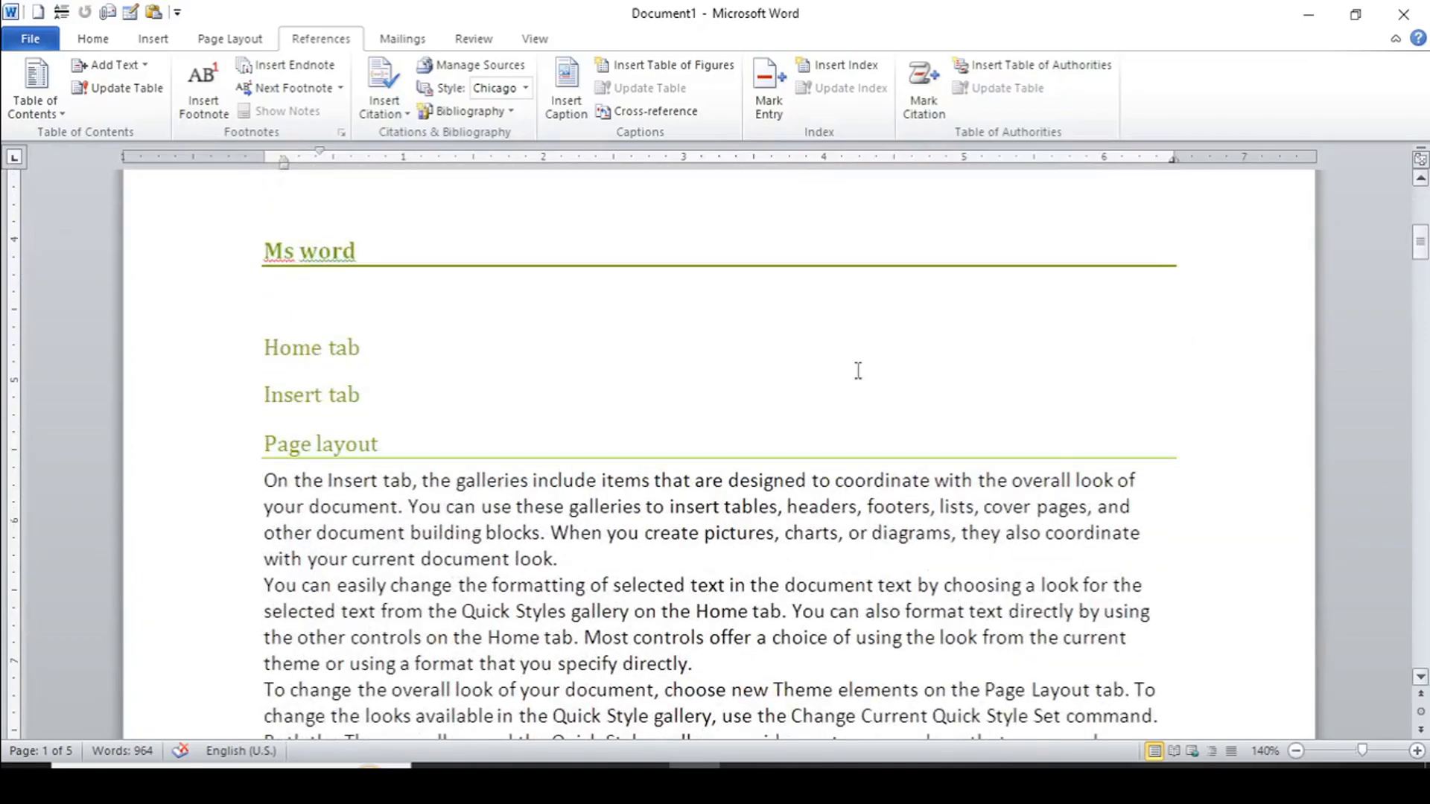
pyautogui.click(388, 346)
pyautogui.press('Return')
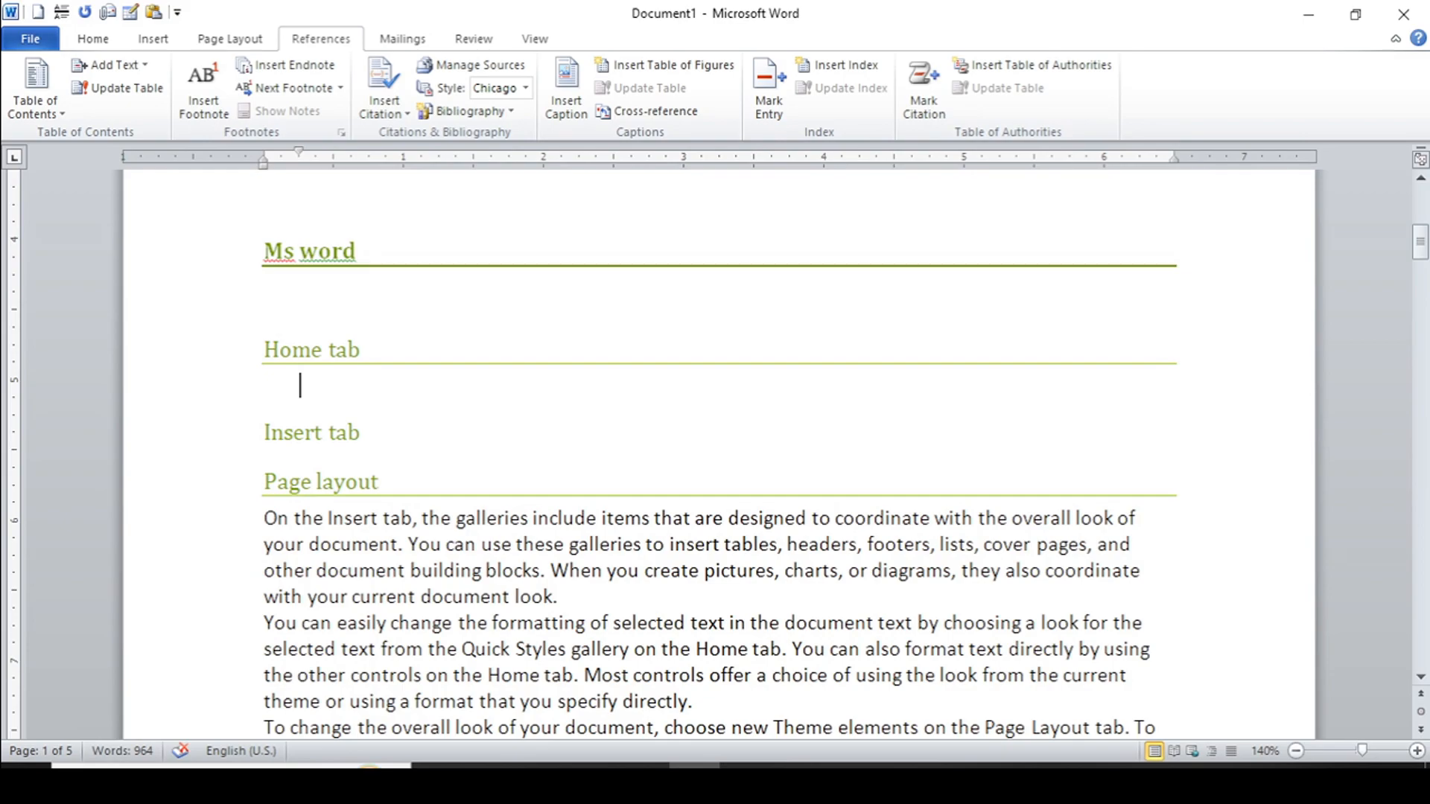
pyautogui.write('clipbord group')
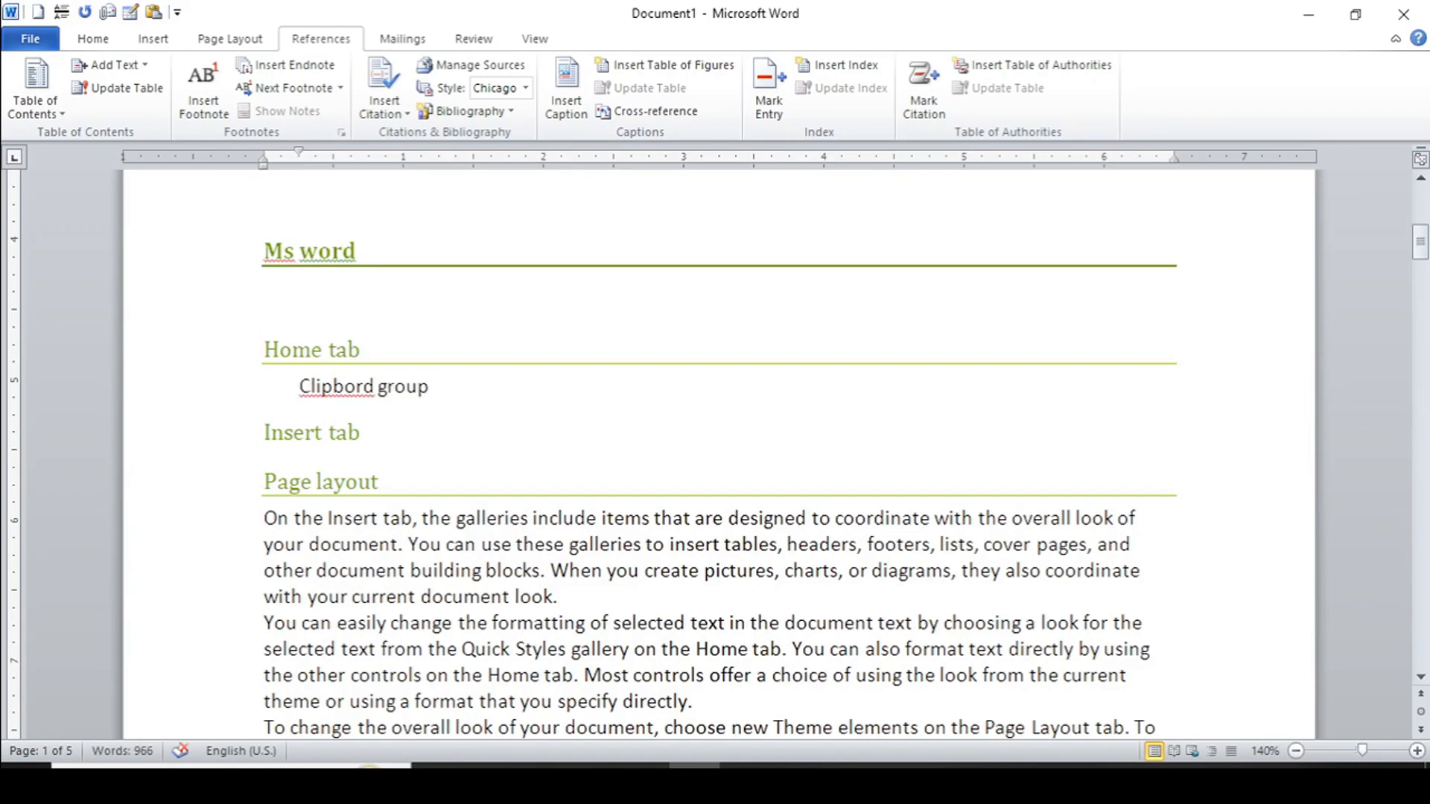
pyautogui.press('Return')
pyautogui.write('fo')
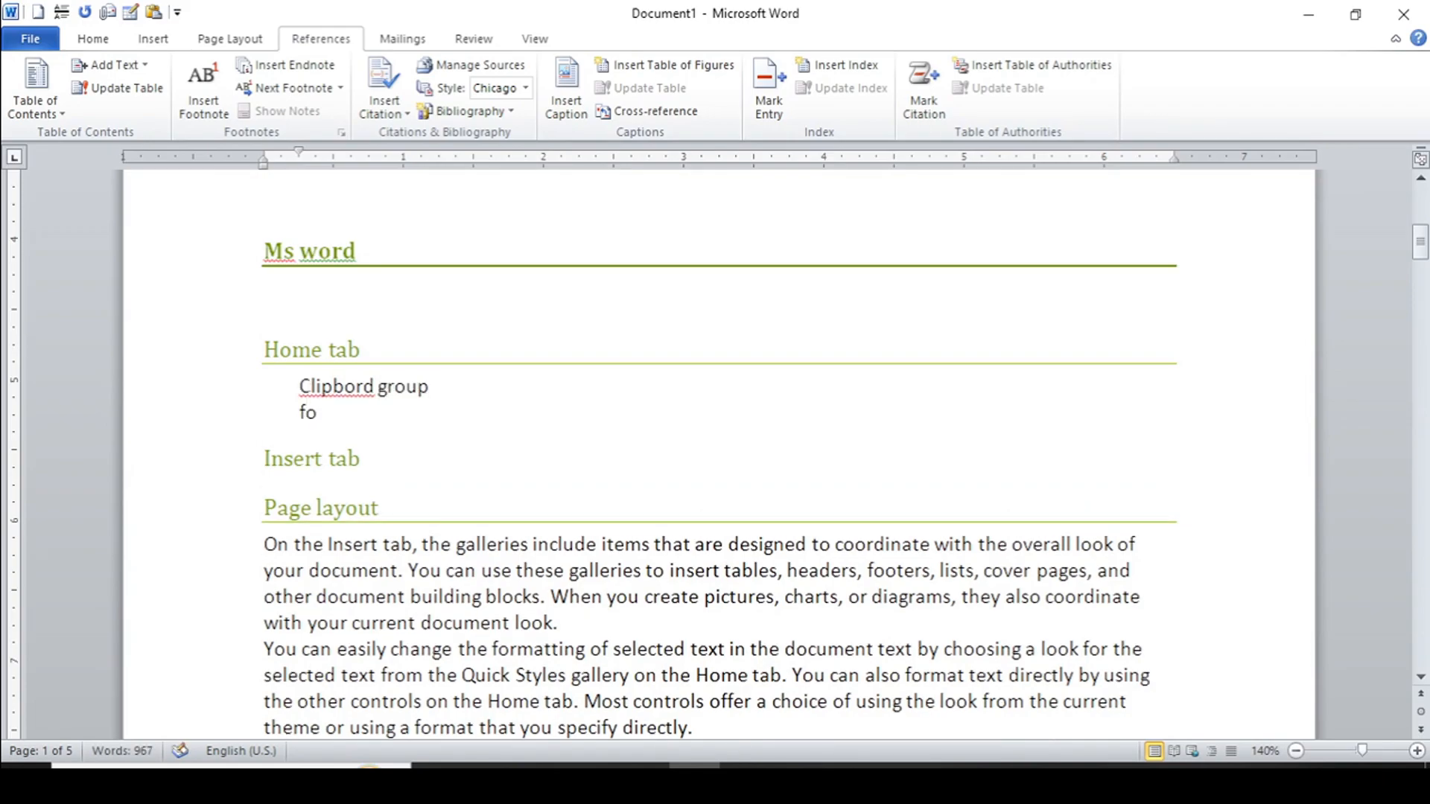
pyautogui.write('nt group')
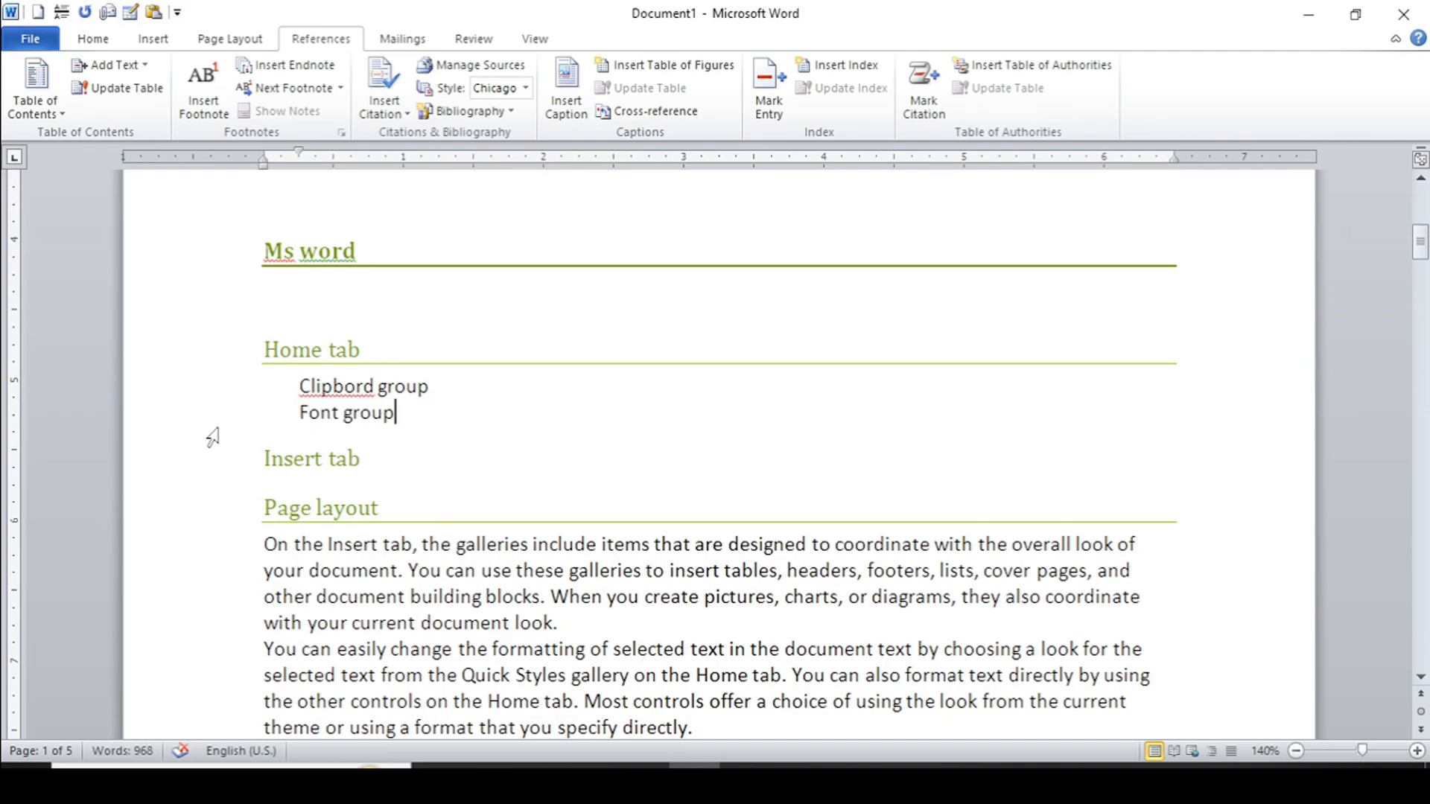
# Assign table of contents Level 3 to the Clipbord group and Font group lines
pyautogui.moveTo(297, 388); pyautogui.dragTo(394, 422)
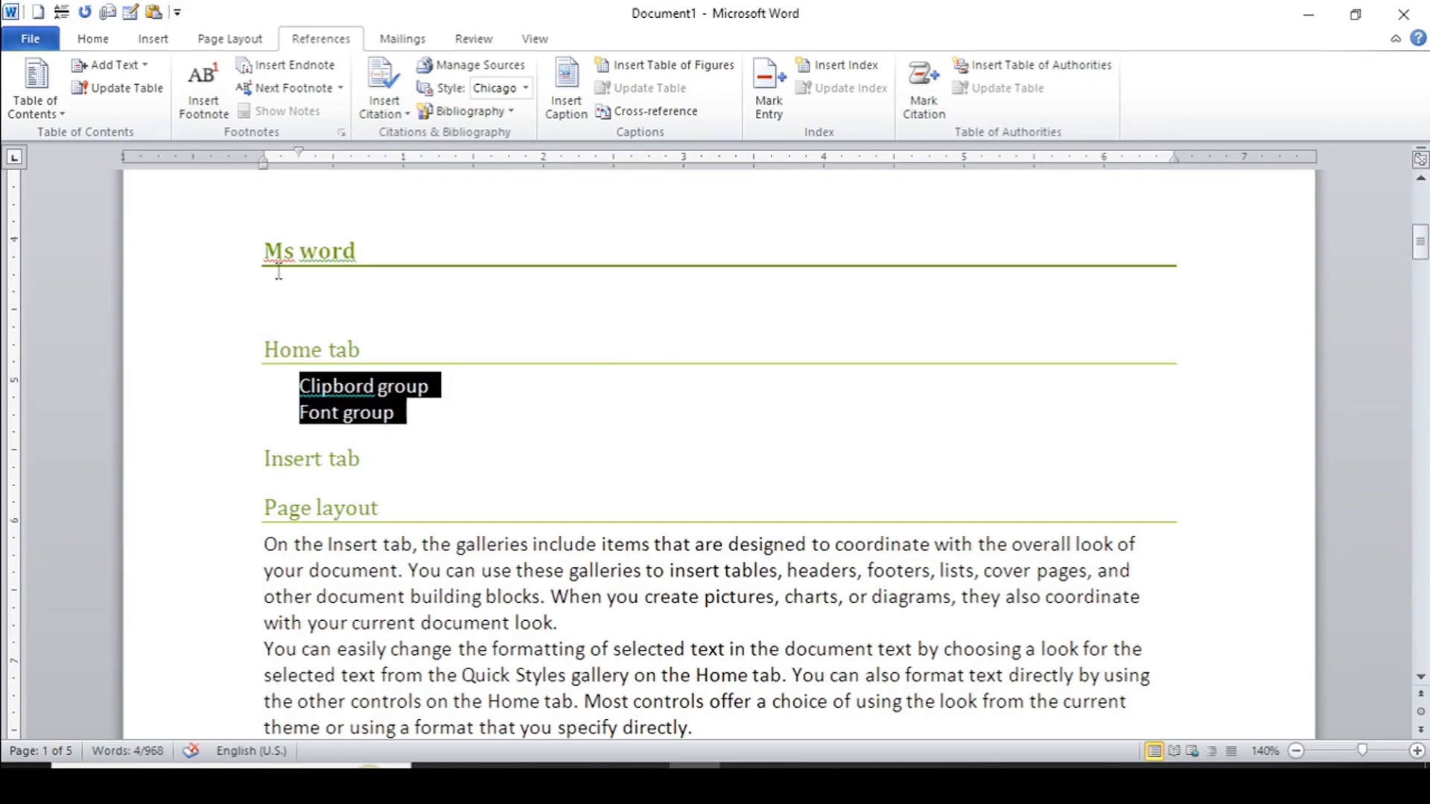
pyautogui.click(115, 65)
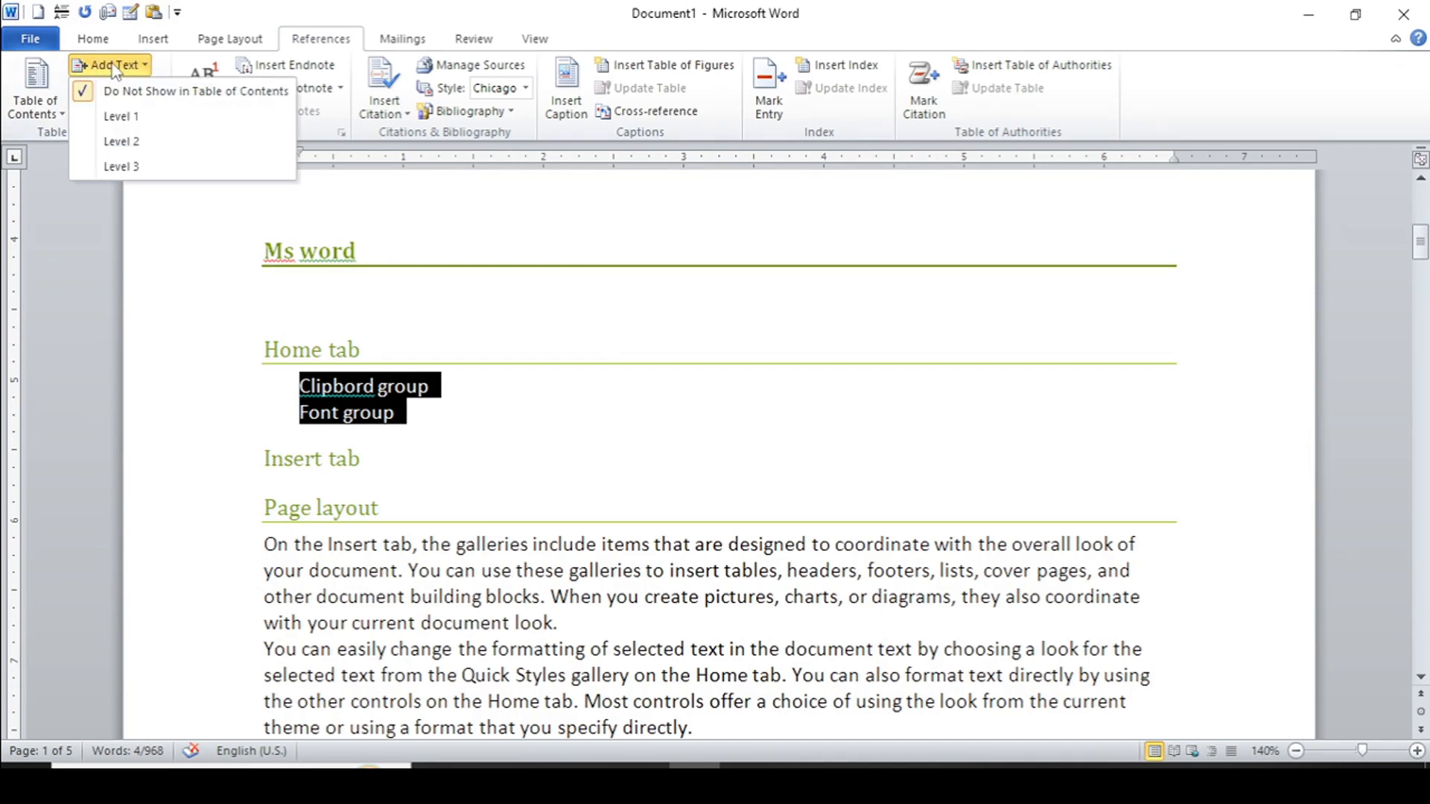
pyautogui.click(127, 165)
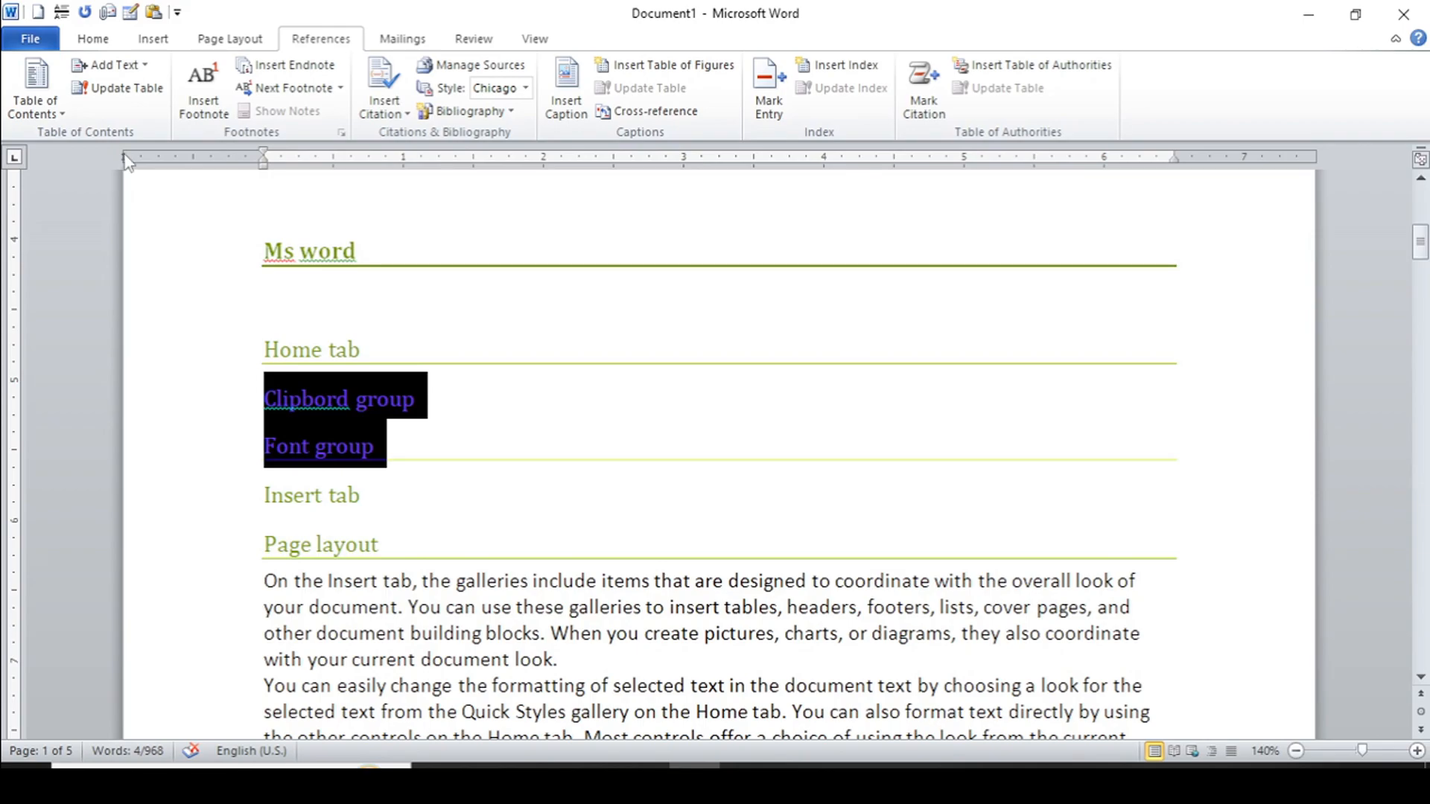
pyautogui.click(93, 41)
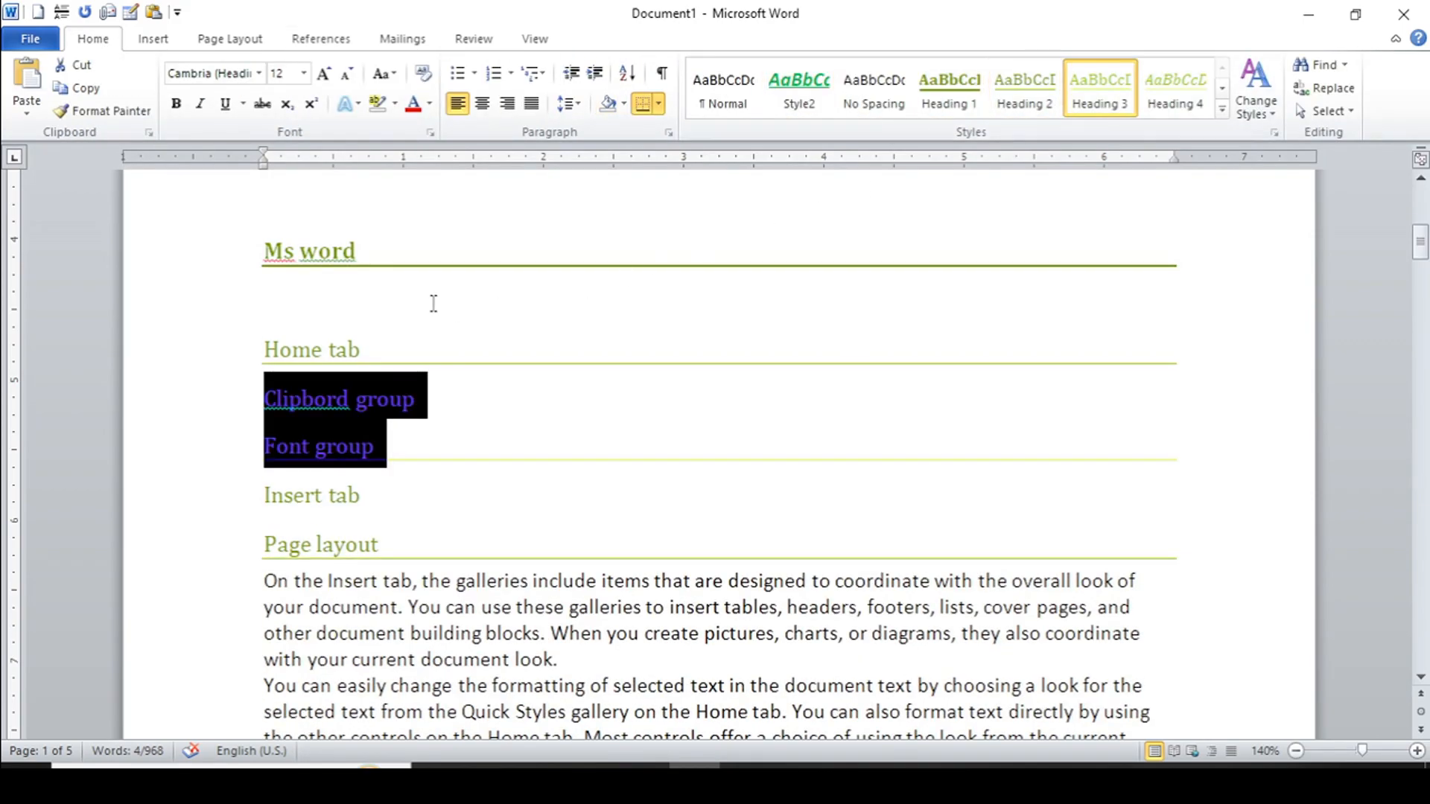
pyautogui.click(322, 40)
pyautogui.click(103, 65)
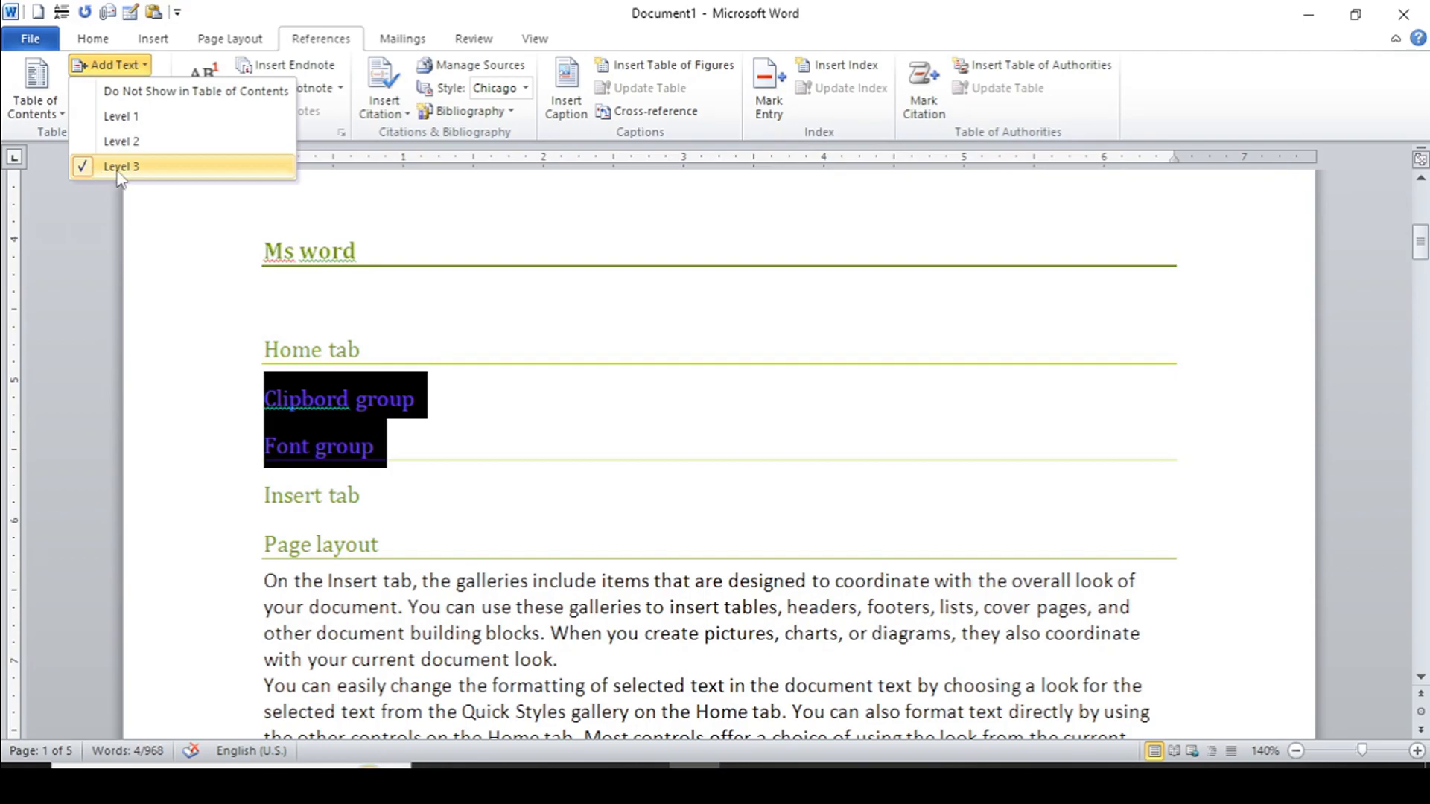
pyautogui.click(153, 278)
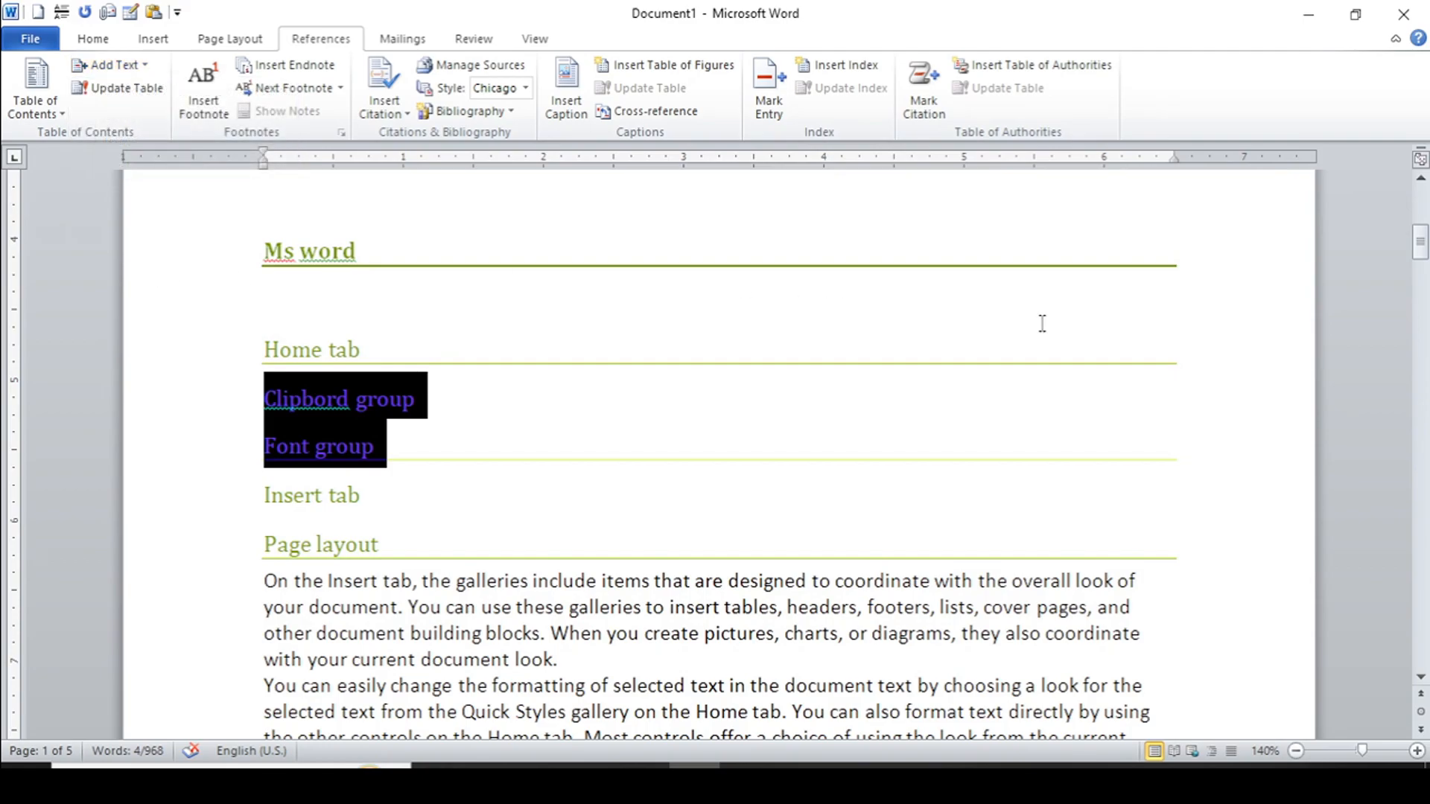
# Update the entire table of contents on the first page to include the Level 3 Clipbord group and Font group headings
pyautogui.moveTo(1419, 253); pyautogui.dragTo(1419, 216)
pyautogui.click(920, 386)
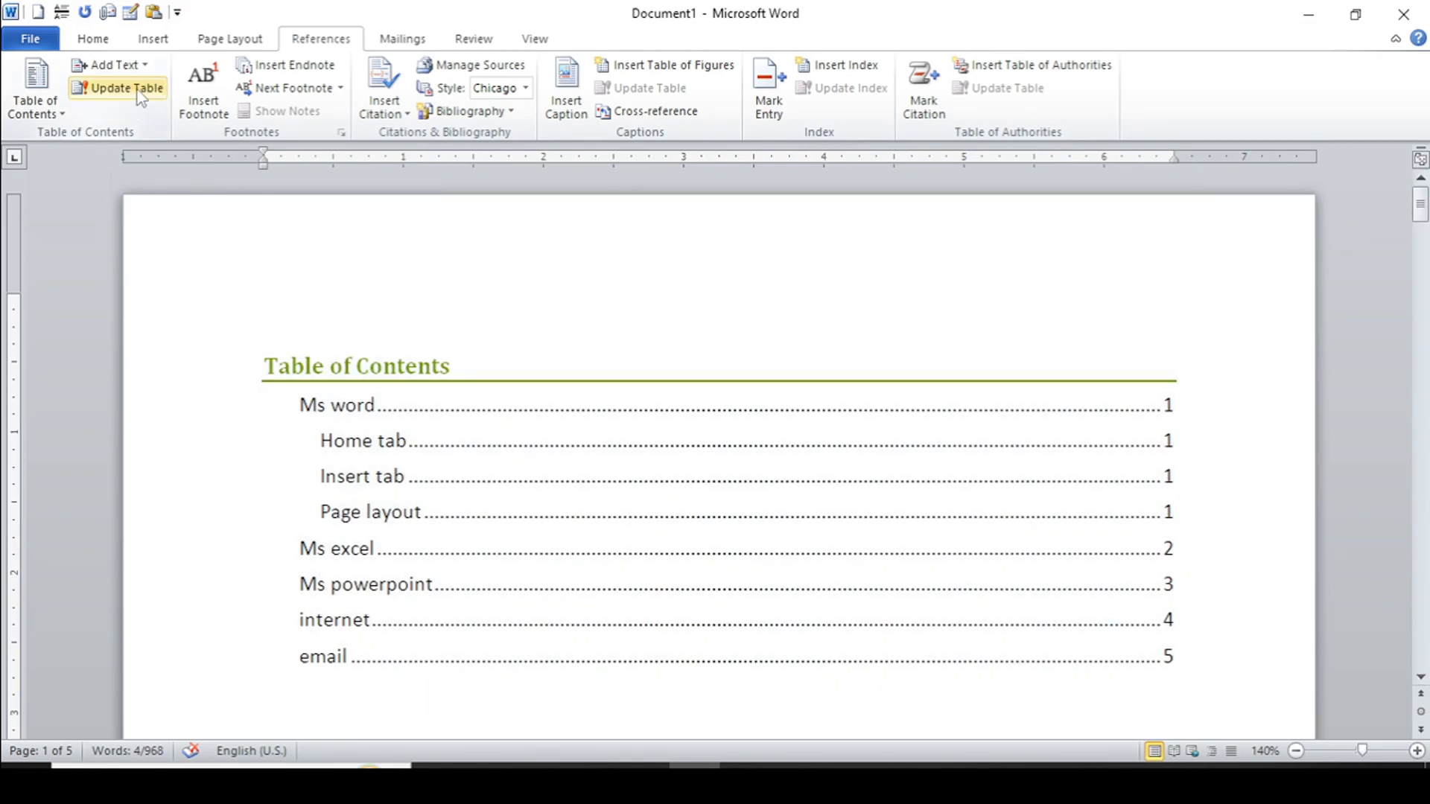
pyautogui.click(139, 94)
pyautogui.click(643, 389)
pyautogui.click(718, 423)
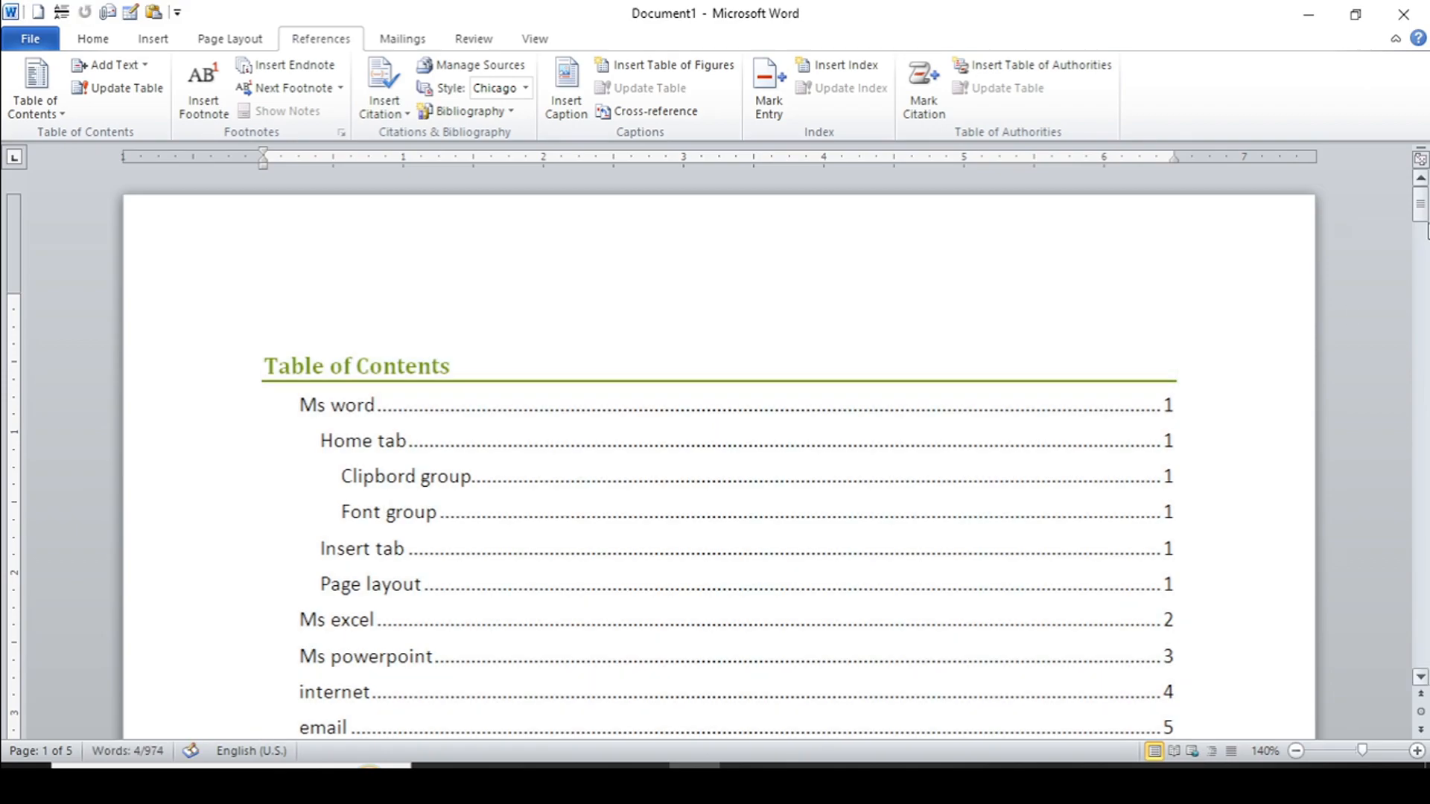
pyautogui.moveTo(1424, 218); pyautogui.dragTo(1423, 230)
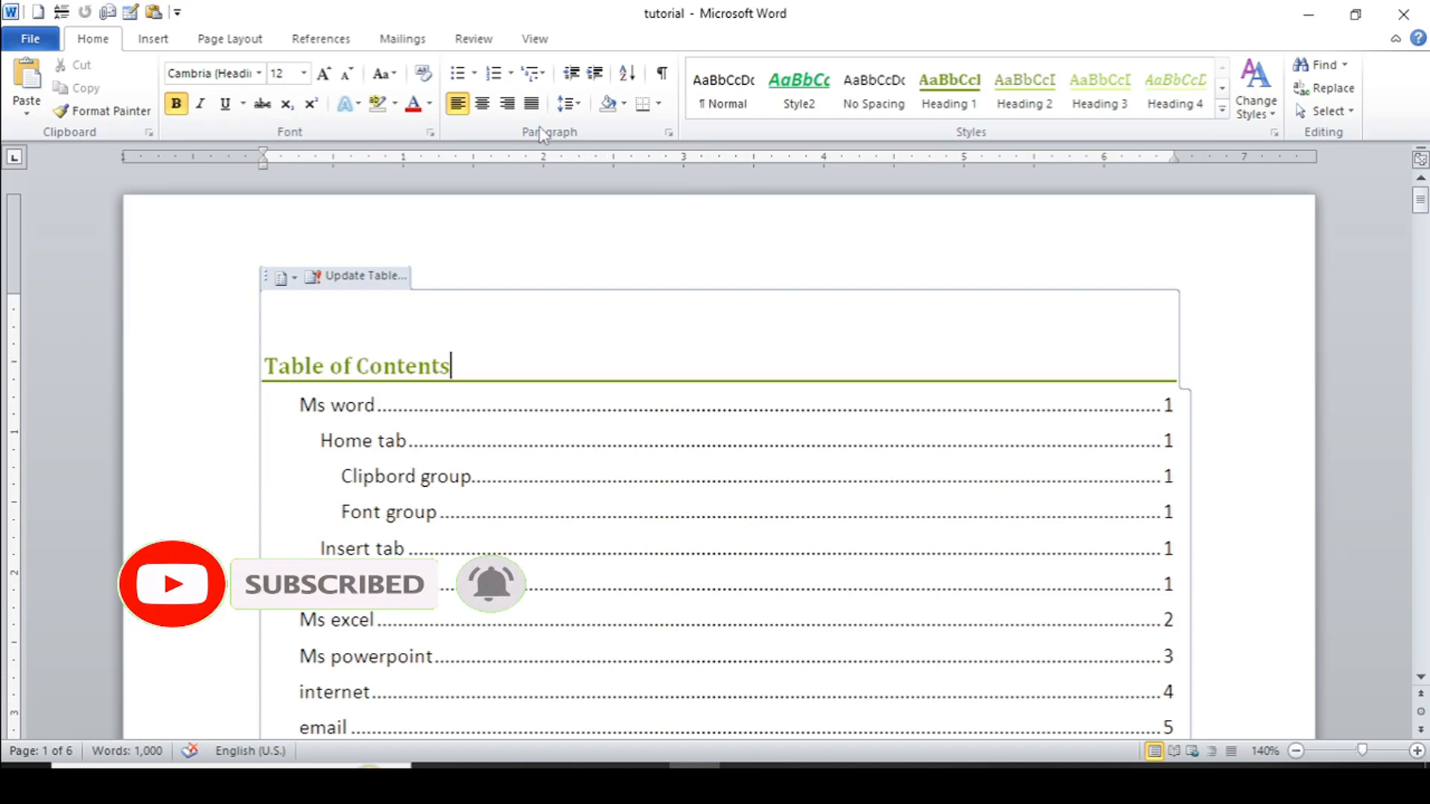
pyautogui.click(343, 49)
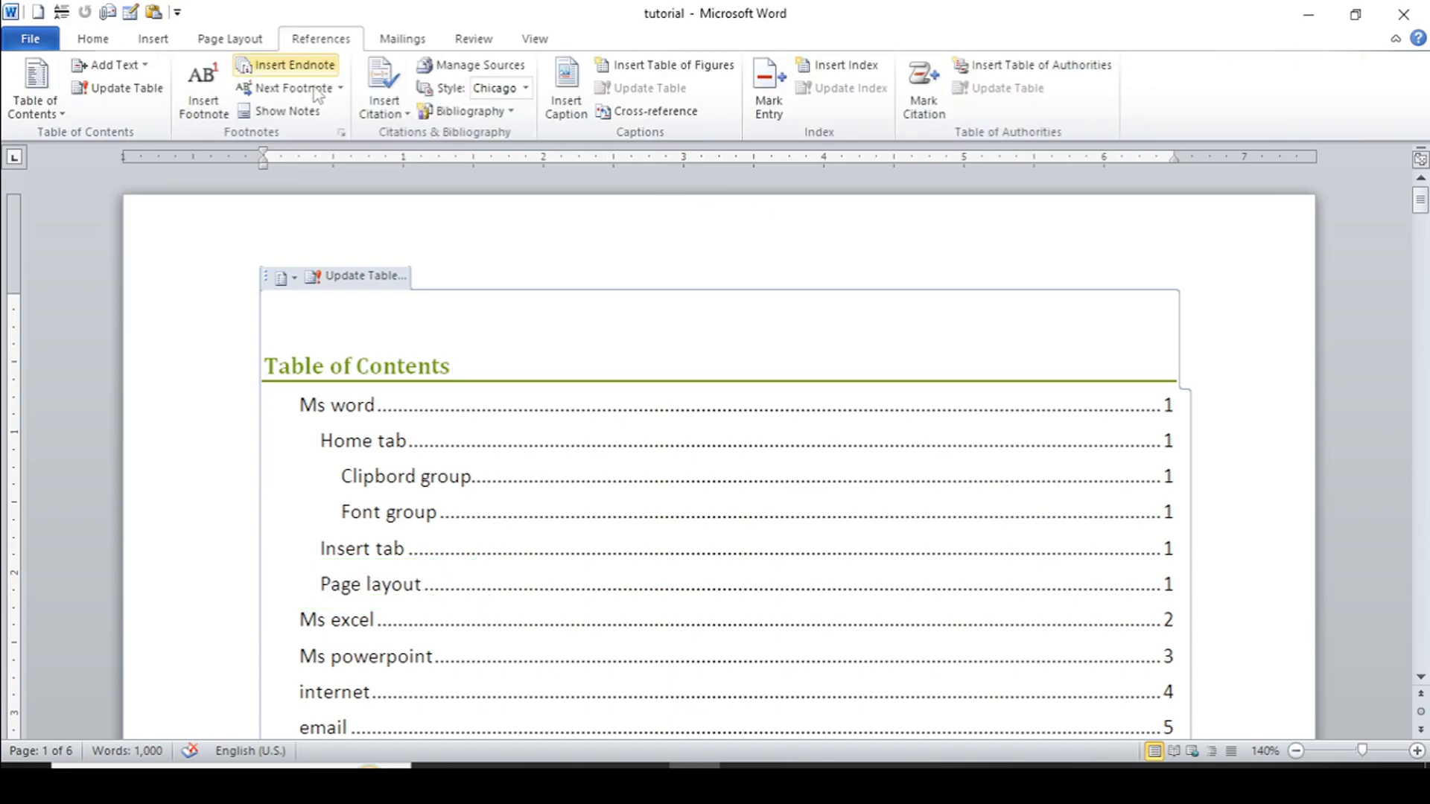